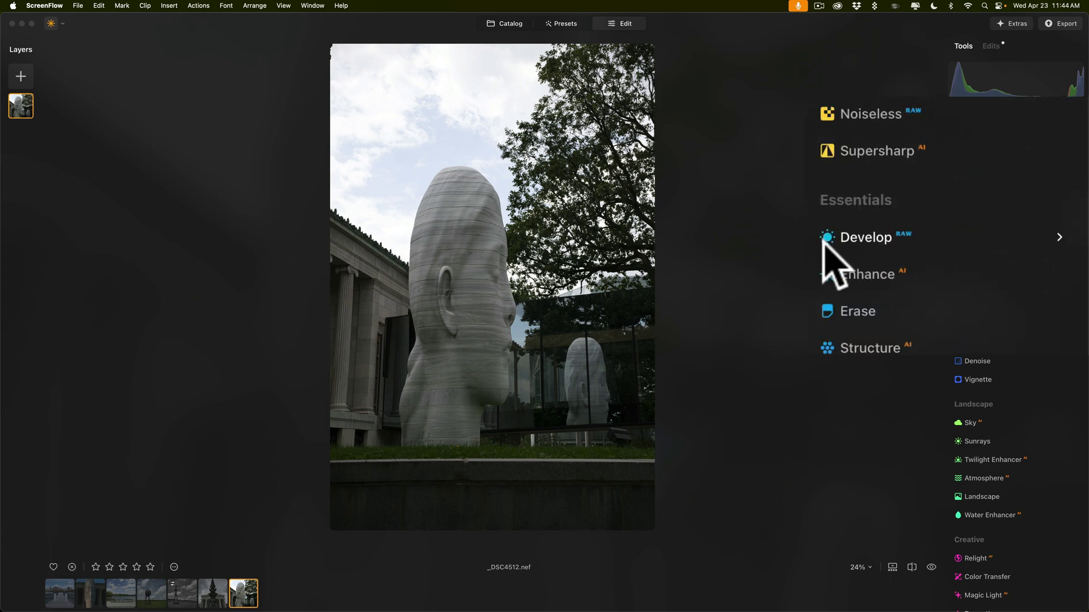
- Apply Auto Adjust in the Develop tool to the sculpture photo _DSC4512.nef
click(859, 238)
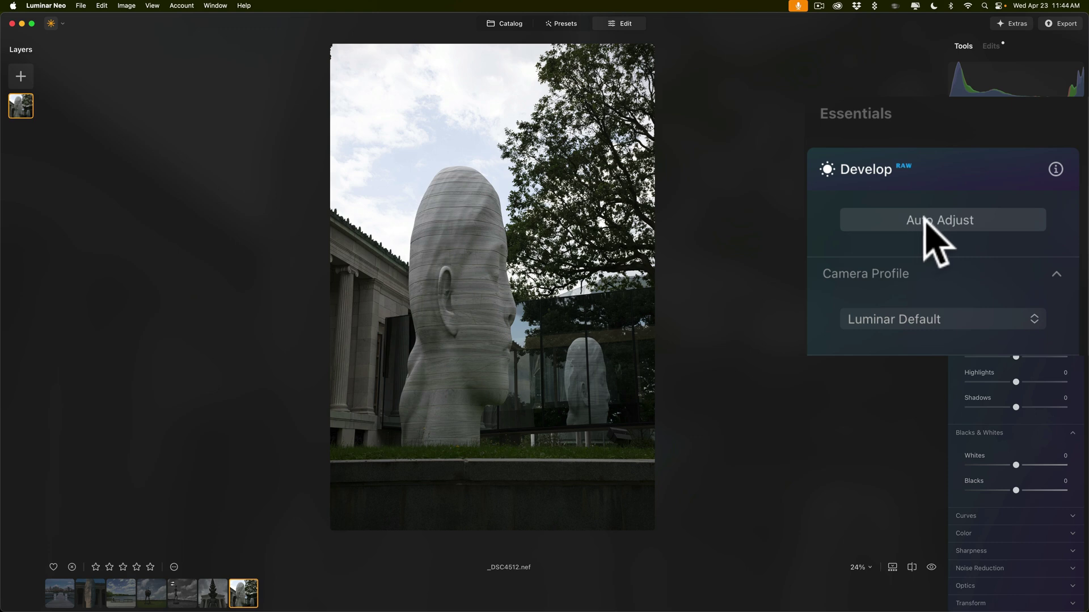
click(910, 223)
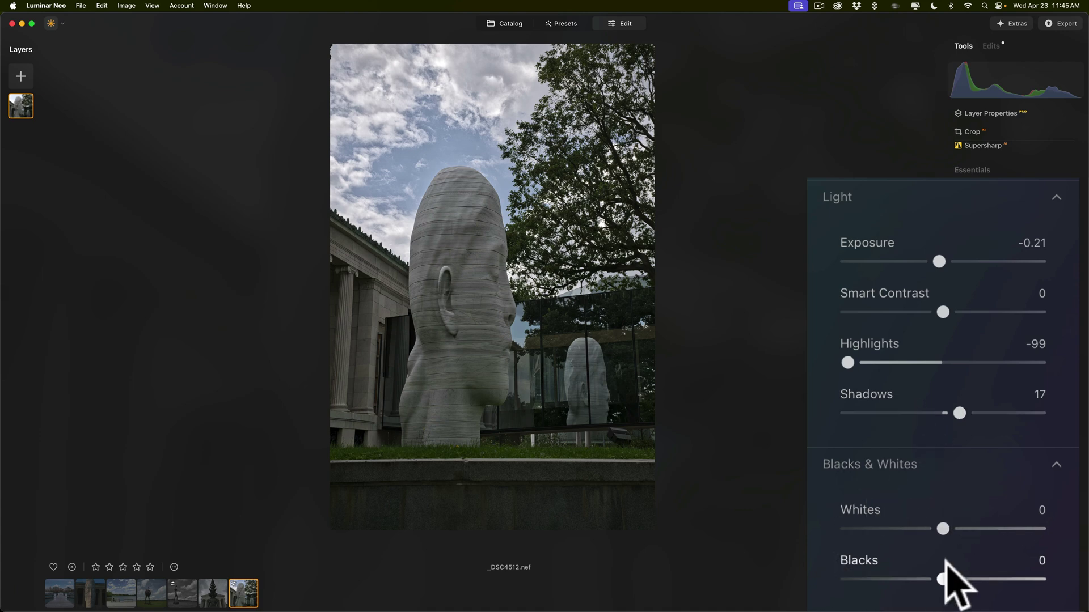
- Examine the Curves settings of the auto-adjusted sculpture photo and compare it with the unedited original
click(1004, 433)
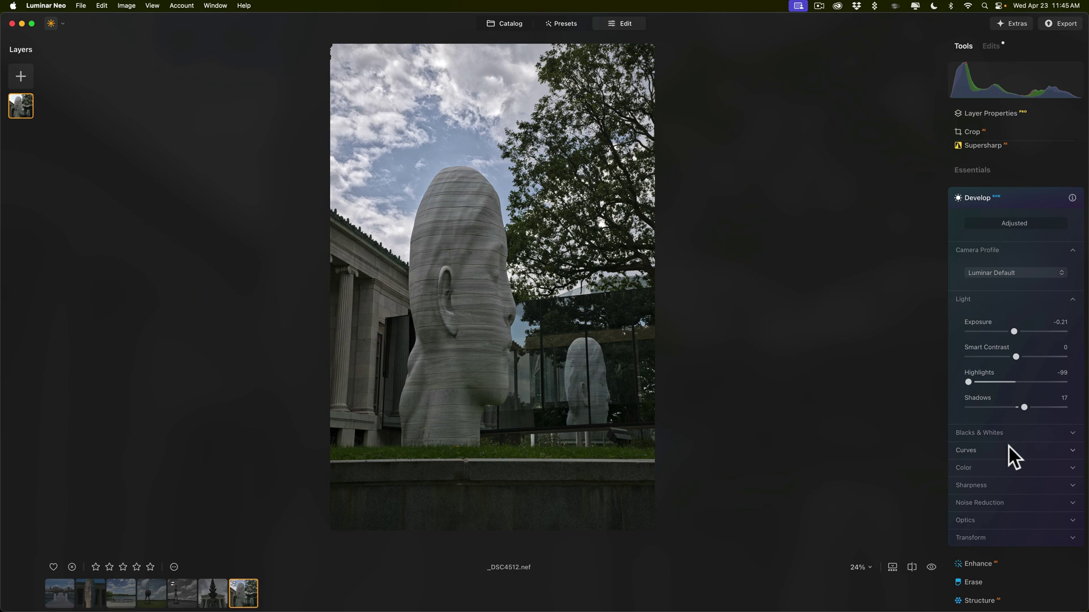
click(1009, 449)
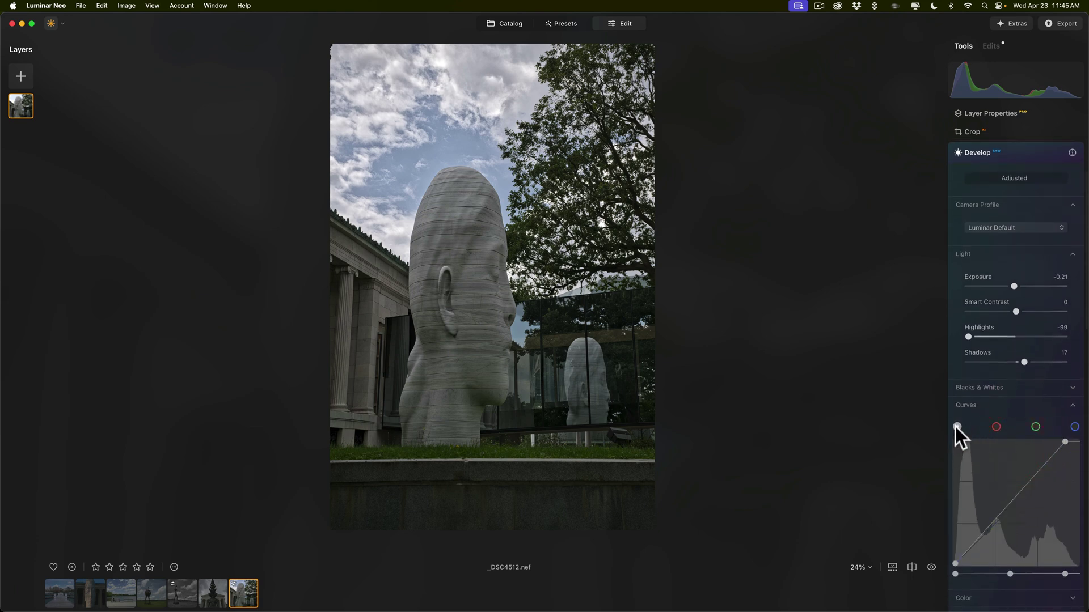
click(956, 427)
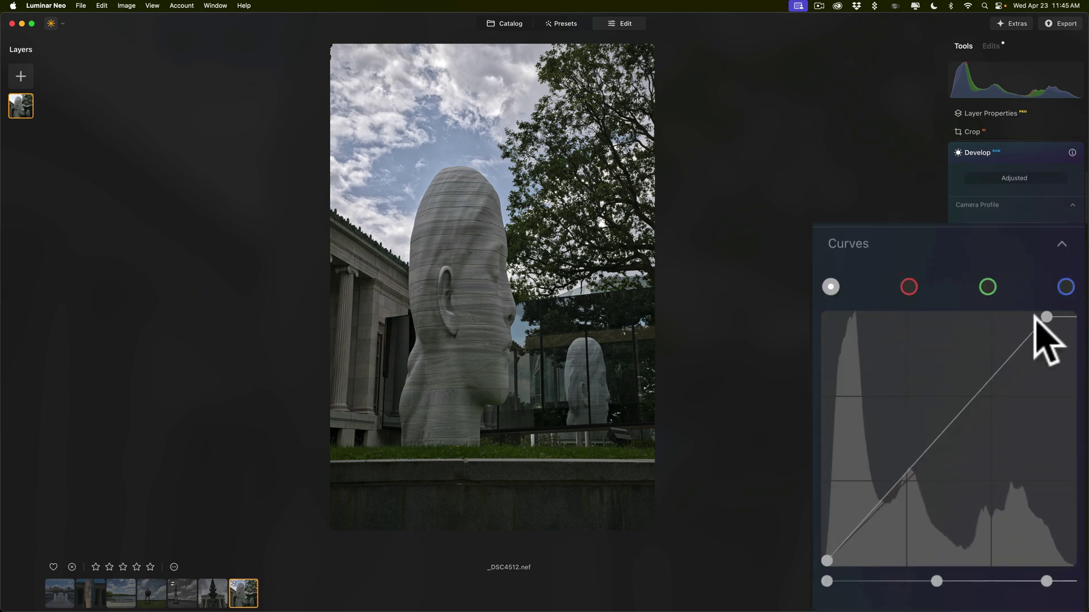
click(901, 267)
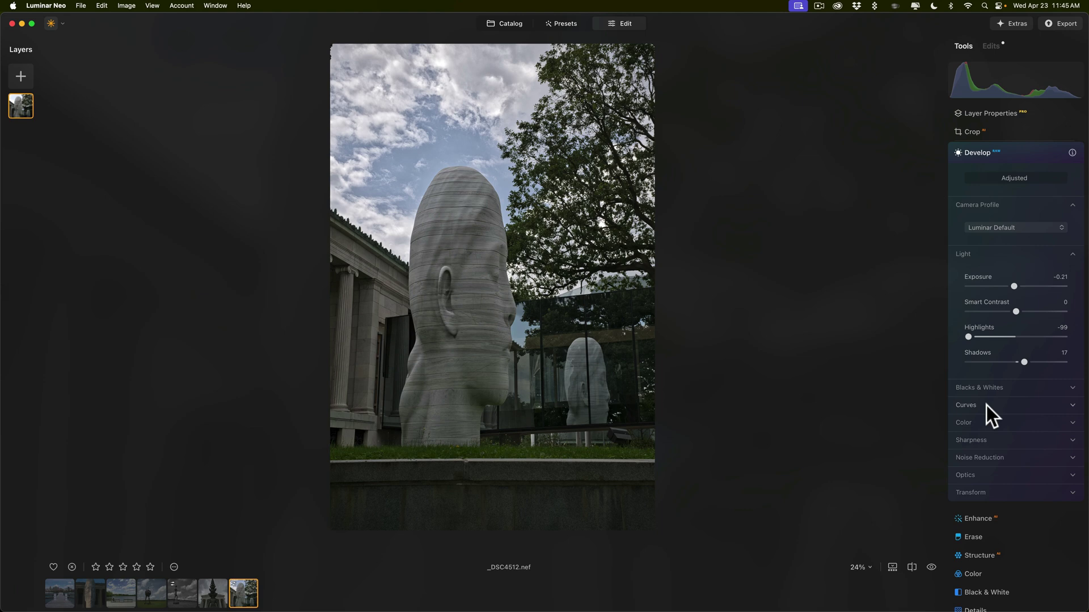
key(backslash)
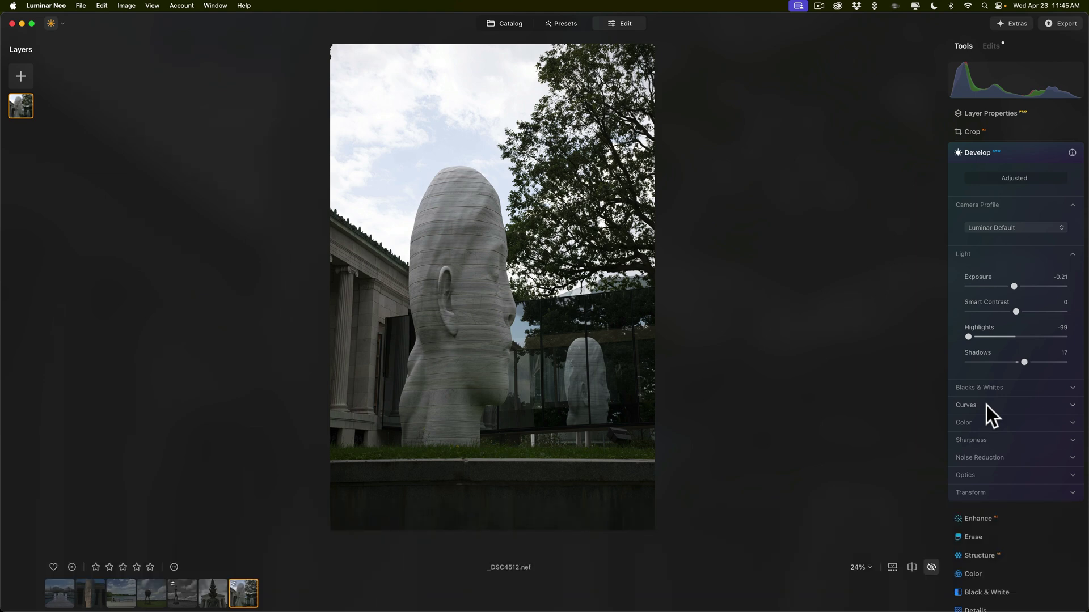
key(backslash)
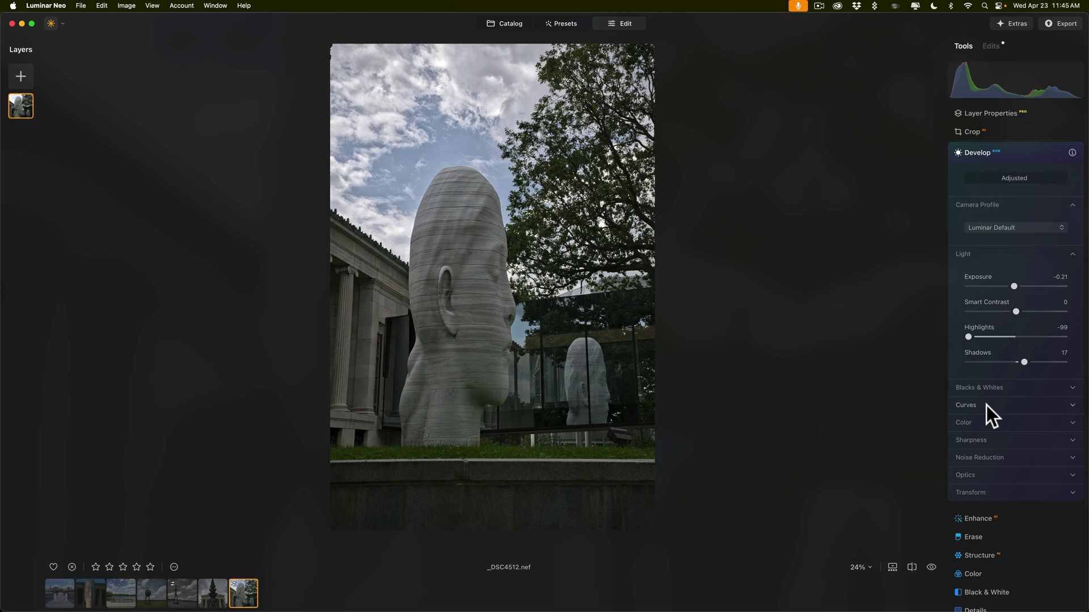
click(1019, 154)
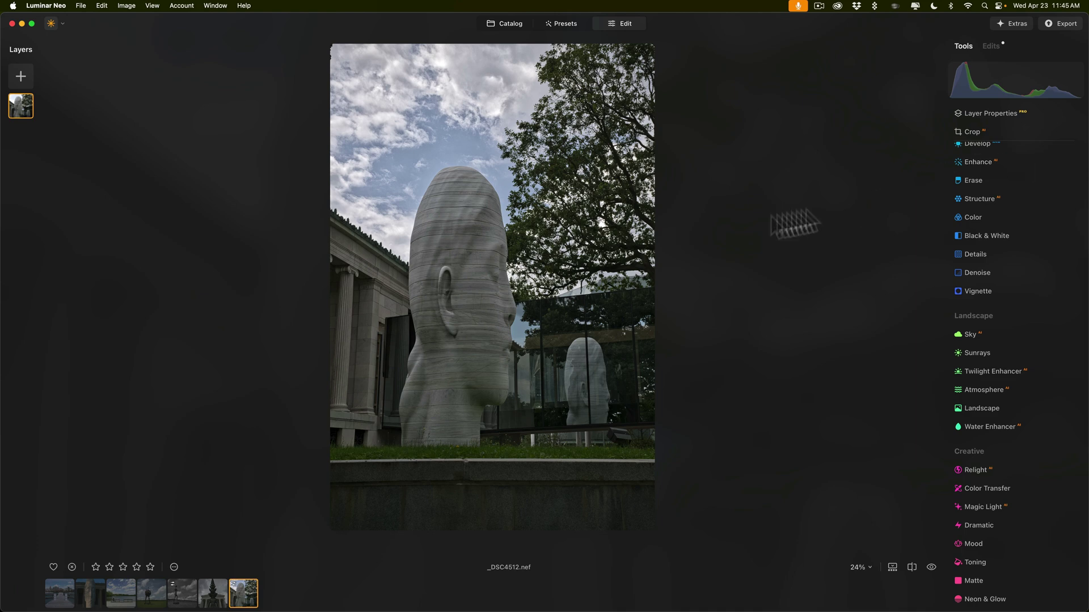
- Switch to the pier photo DSCF2746.raf, apply Auto Adjust in the Develop tool and check its Blacks & Whites values
click(66, 584)
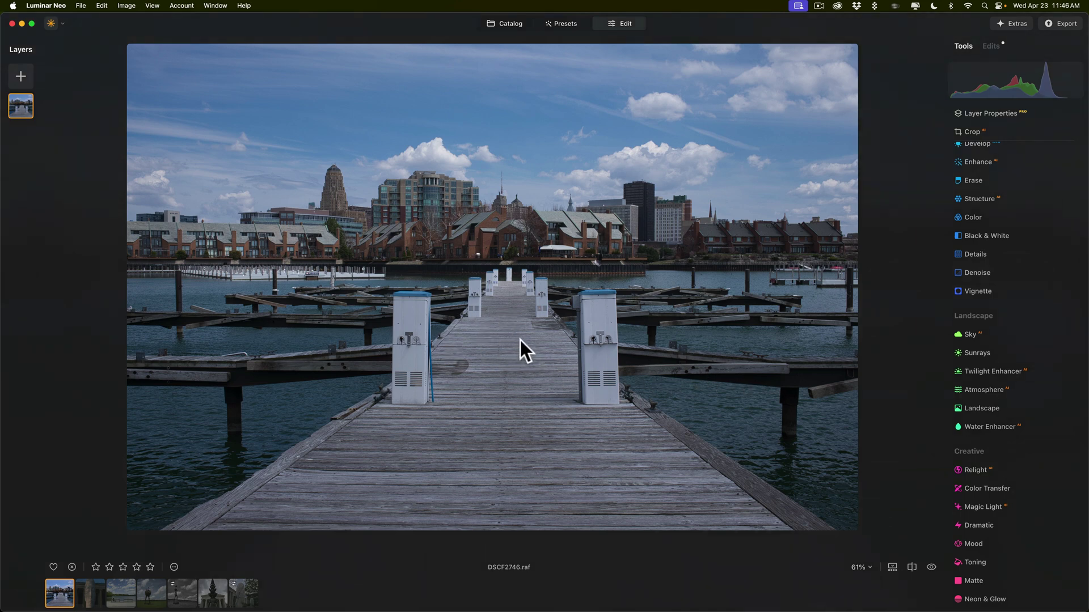
scroll(964, 187, up, 3)
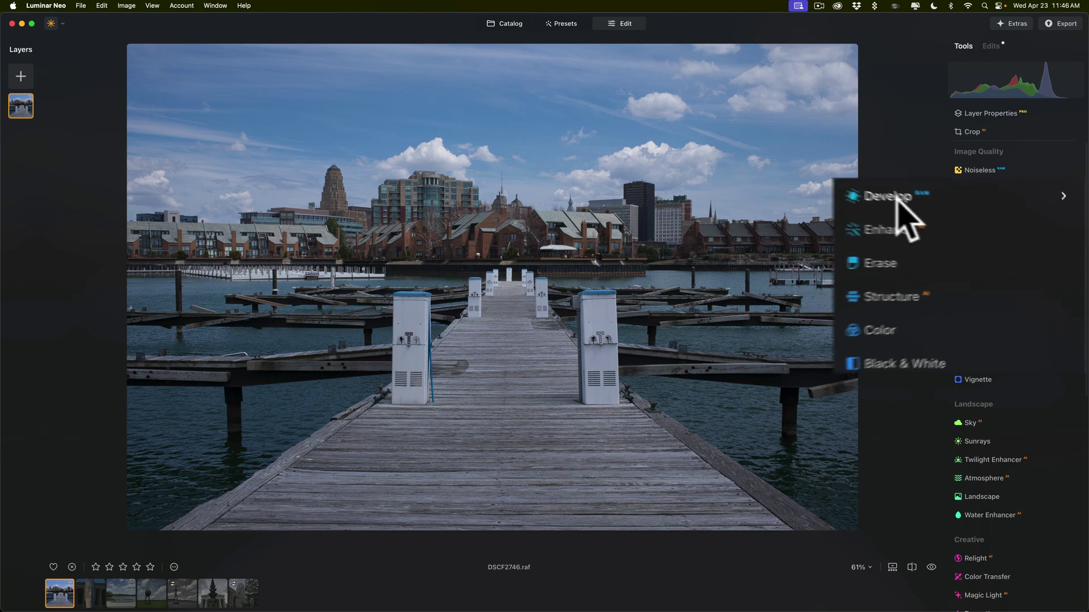
click(982, 190)
click(1013, 217)
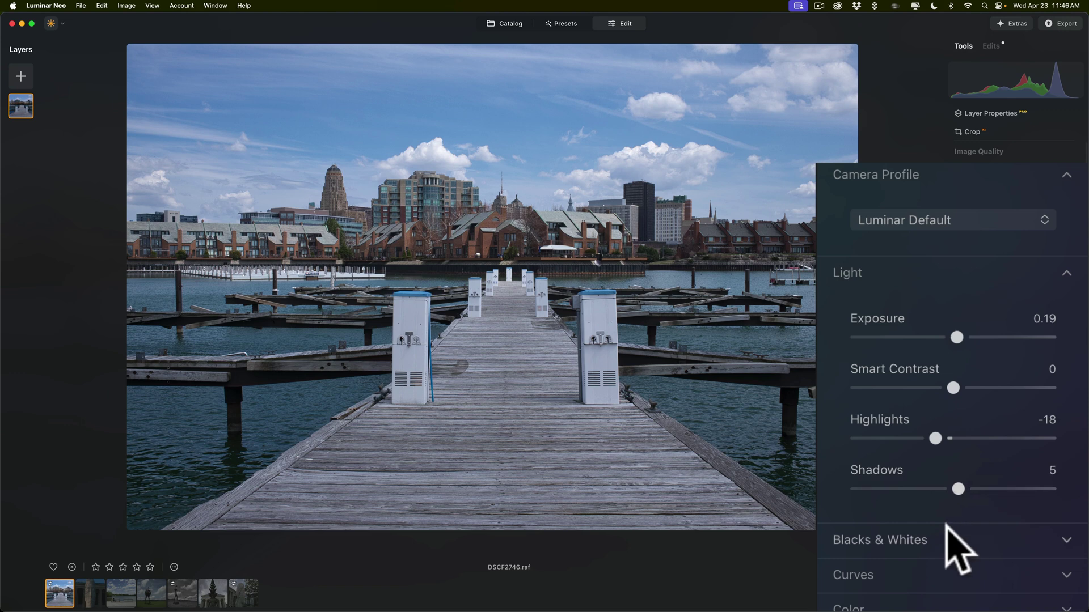
click(955, 541)
scroll(950, 536, down, 3)
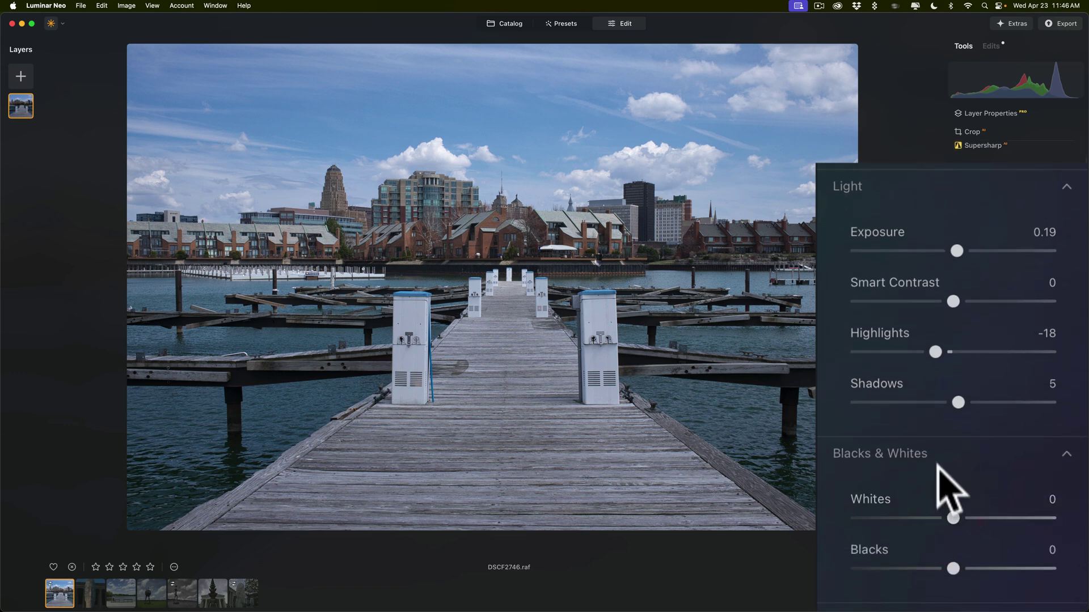
click(936, 453)
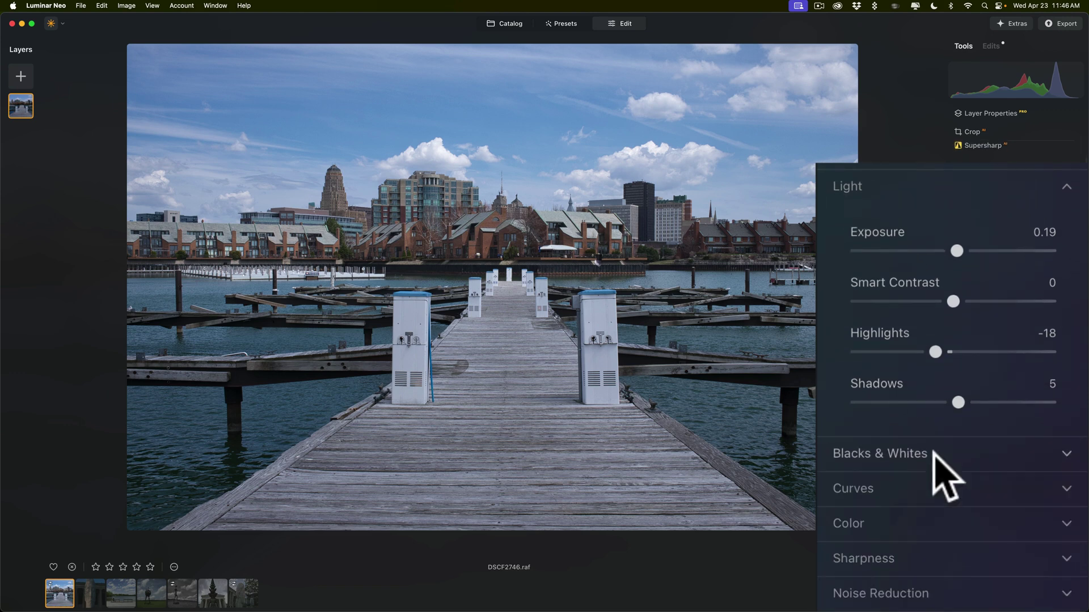
- Pull the midpoint of the blue channel curve slightly down to reduce the blue tint in the pier photo
click(972, 482)
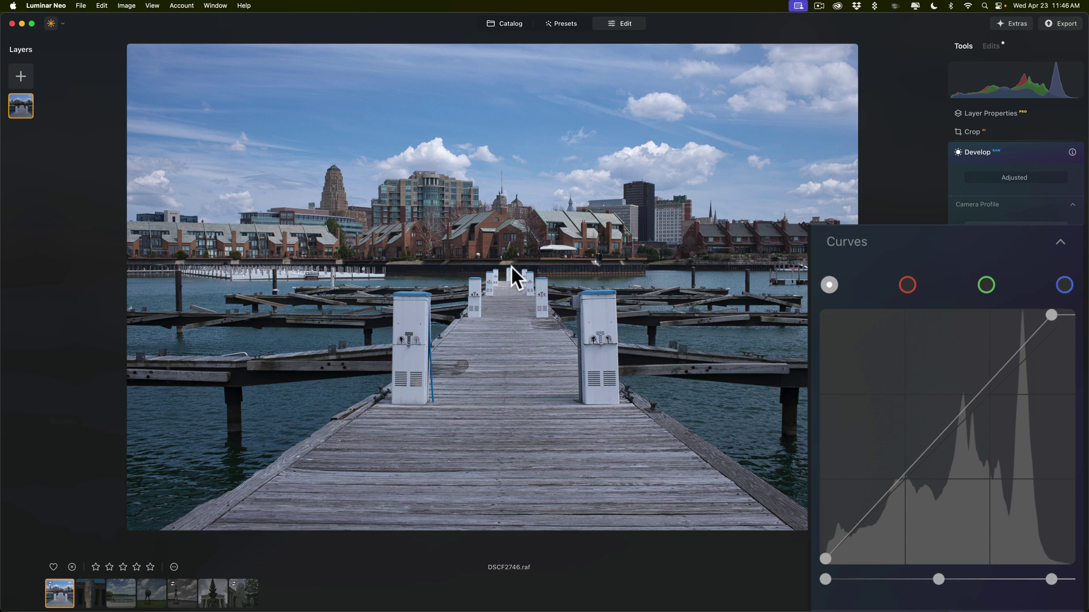
click(1063, 284)
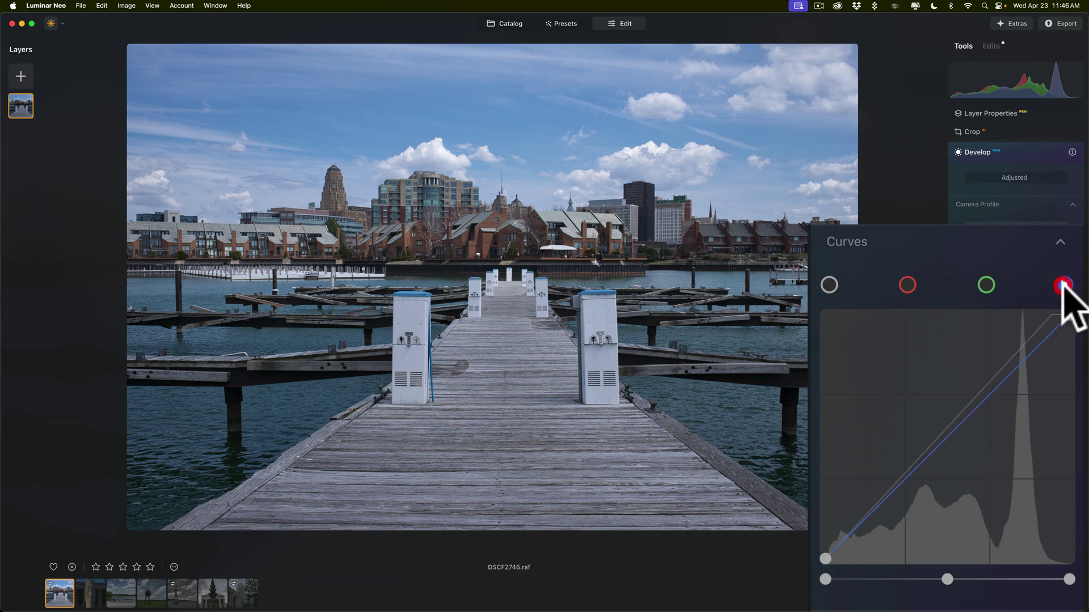
click(951, 432)
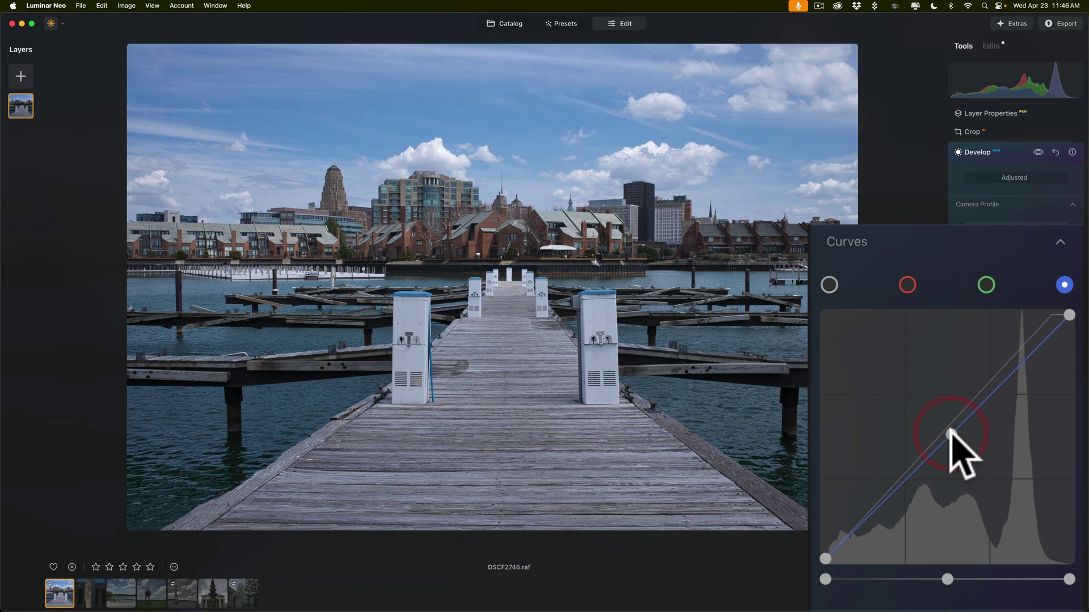
drag(951, 434, 956, 437)
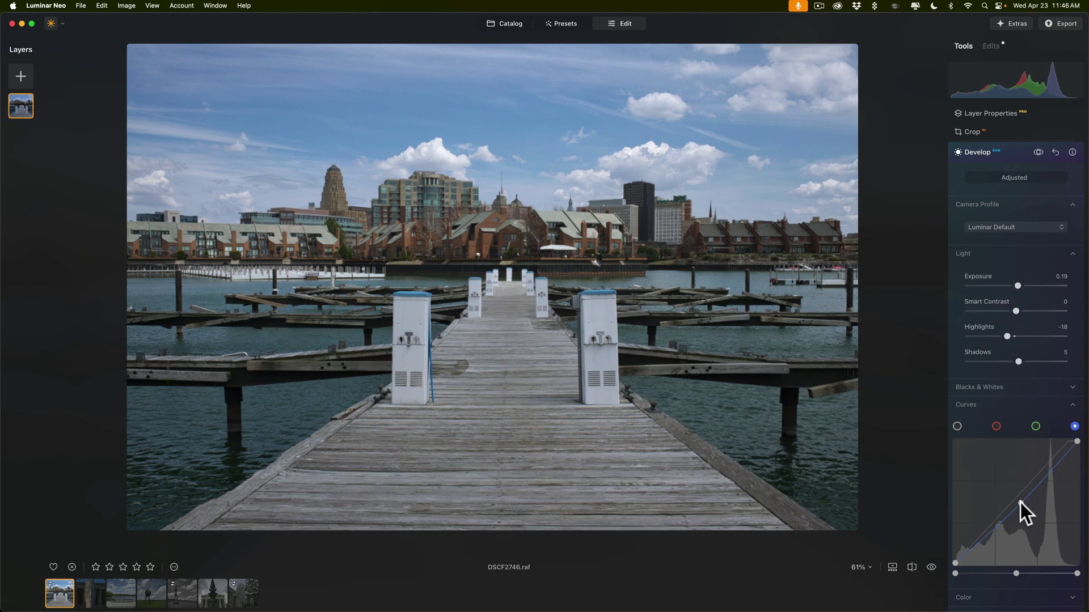
click(1021, 502)
click(1072, 404)
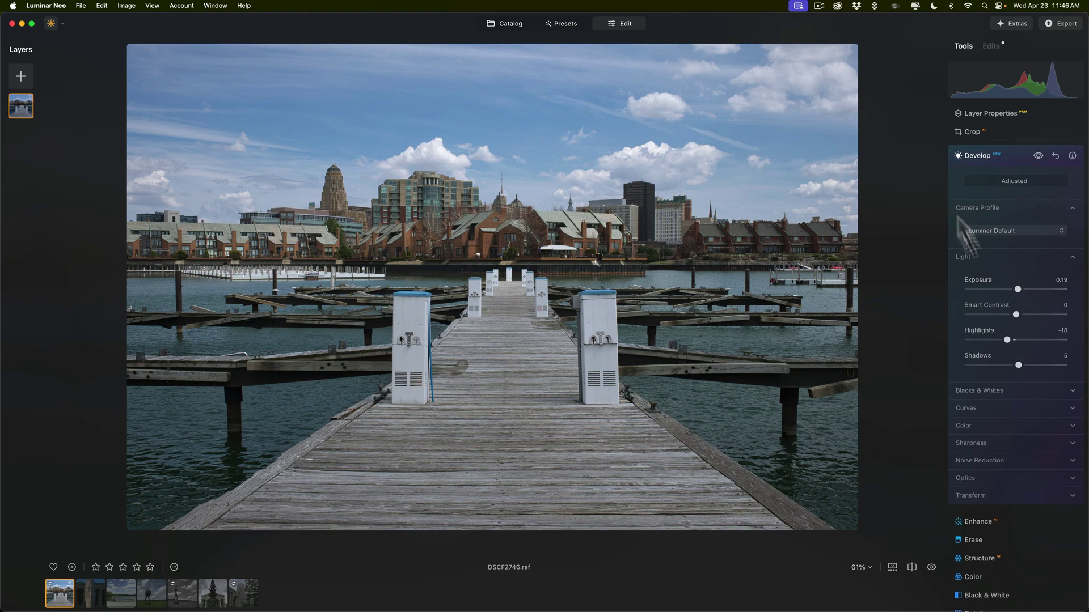
- Straighten and crop the pier photo with the Crop tool
click(966, 132)
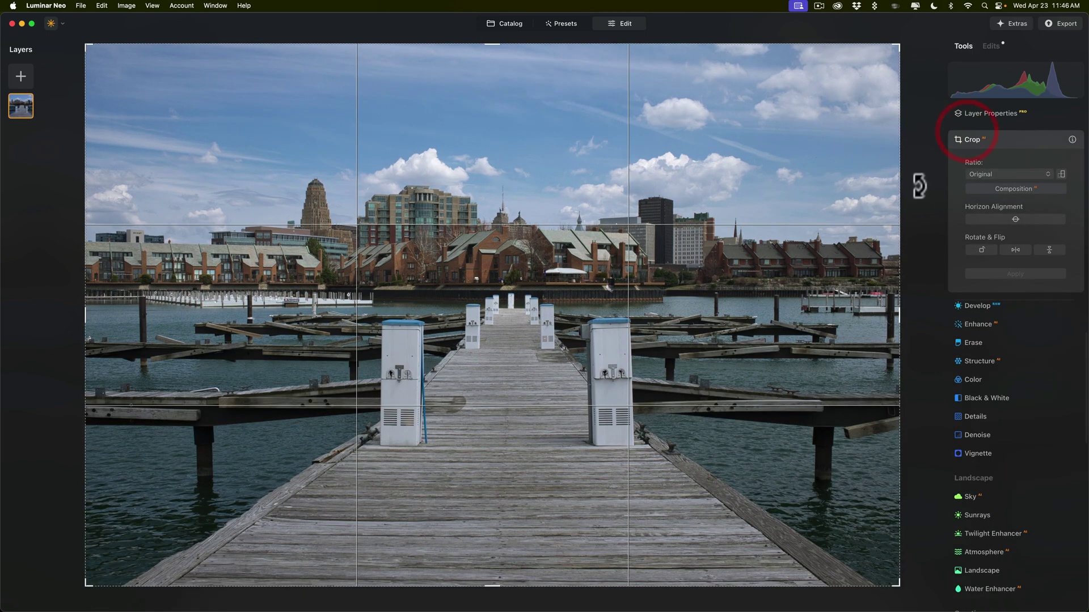
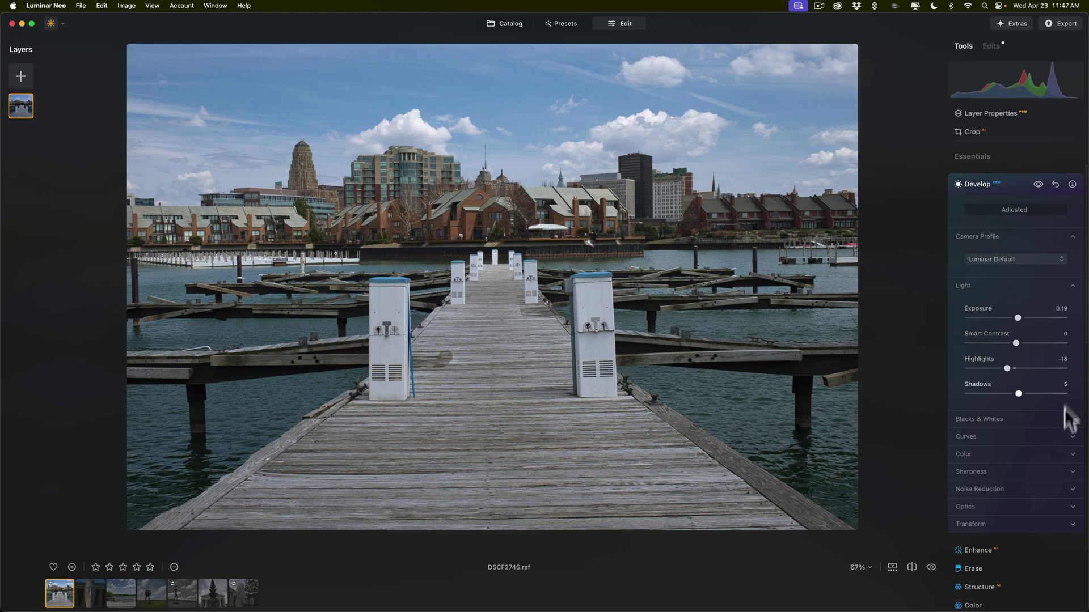
- Using the clipping overlay as a guide, set the pier photo's Whites to 12 and Blacks to -51
click(1072, 420)
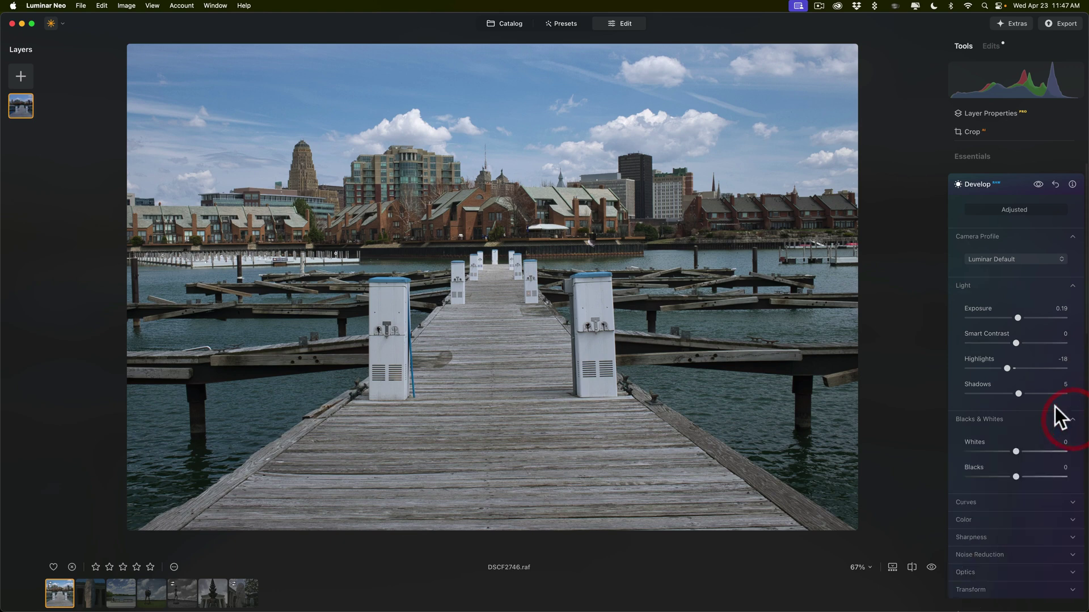
scroll(1054, 407, down, 4)
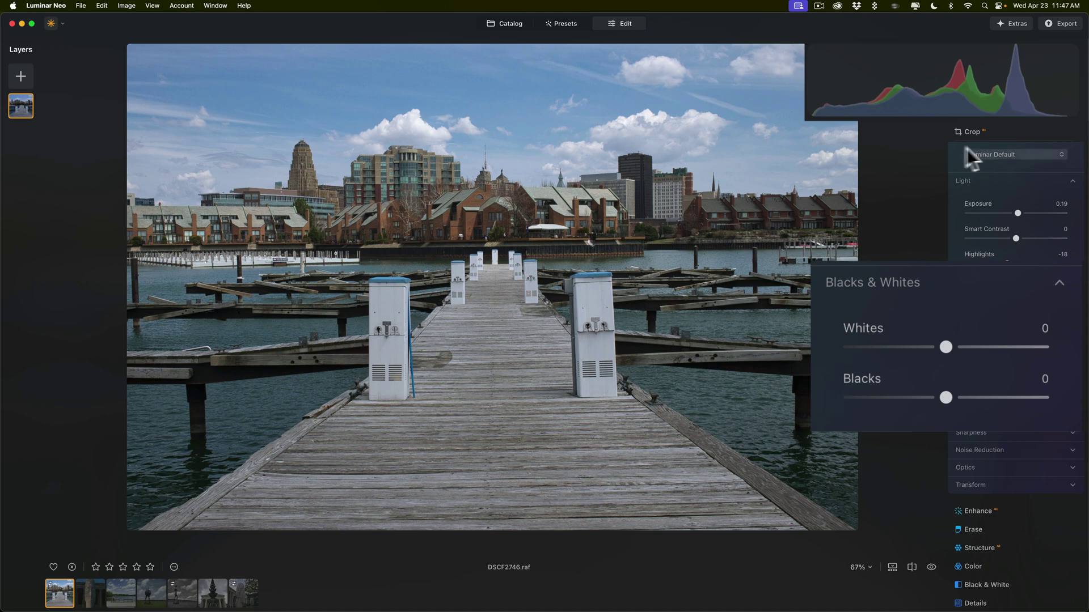
key(j)
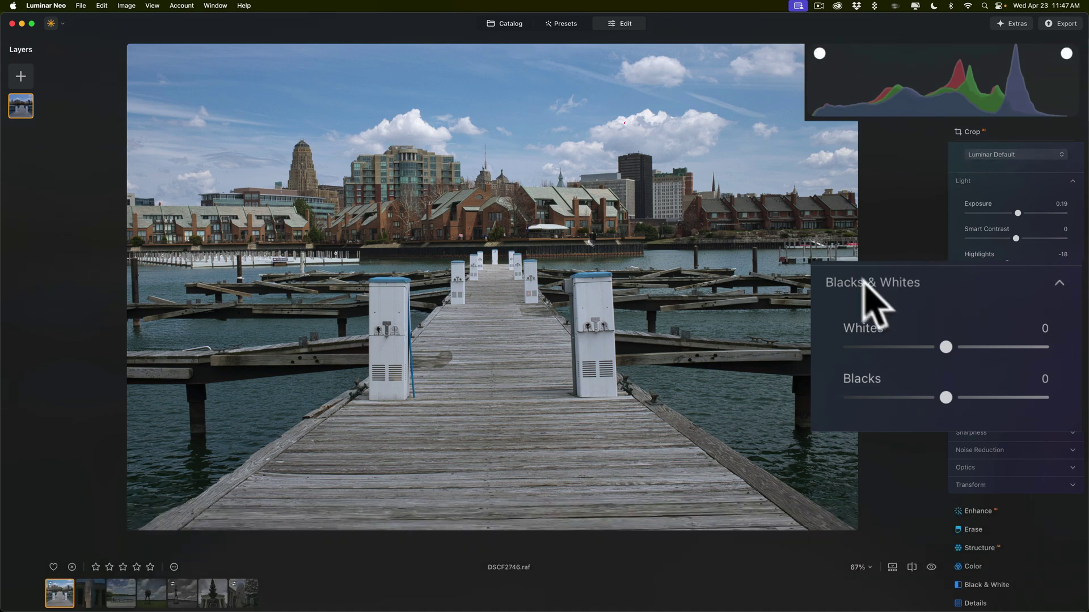
drag(945, 347, 1004, 347)
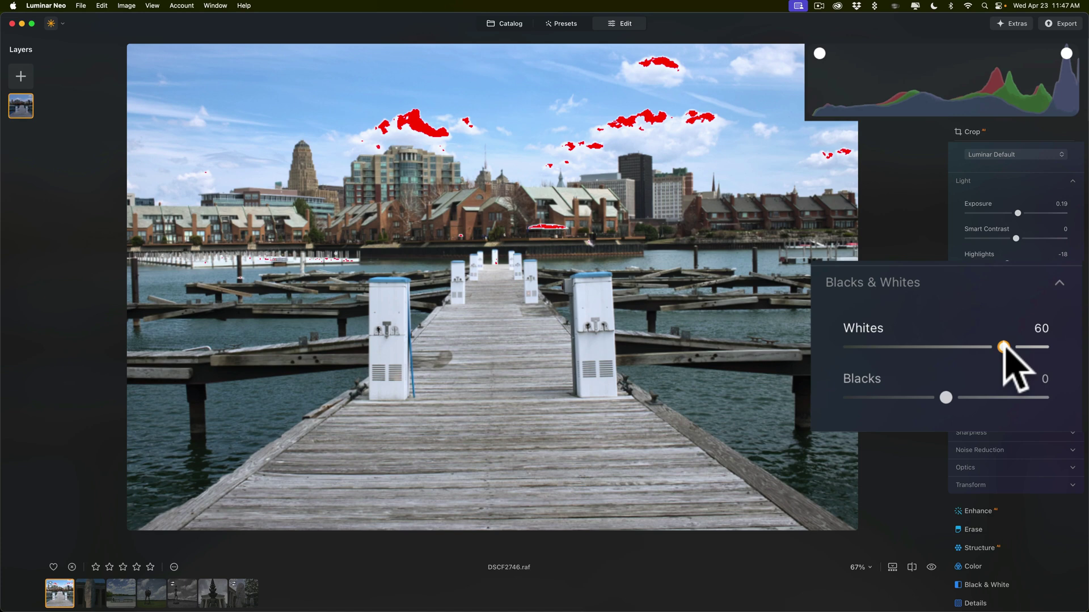
drag(1004, 347, 999, 347)
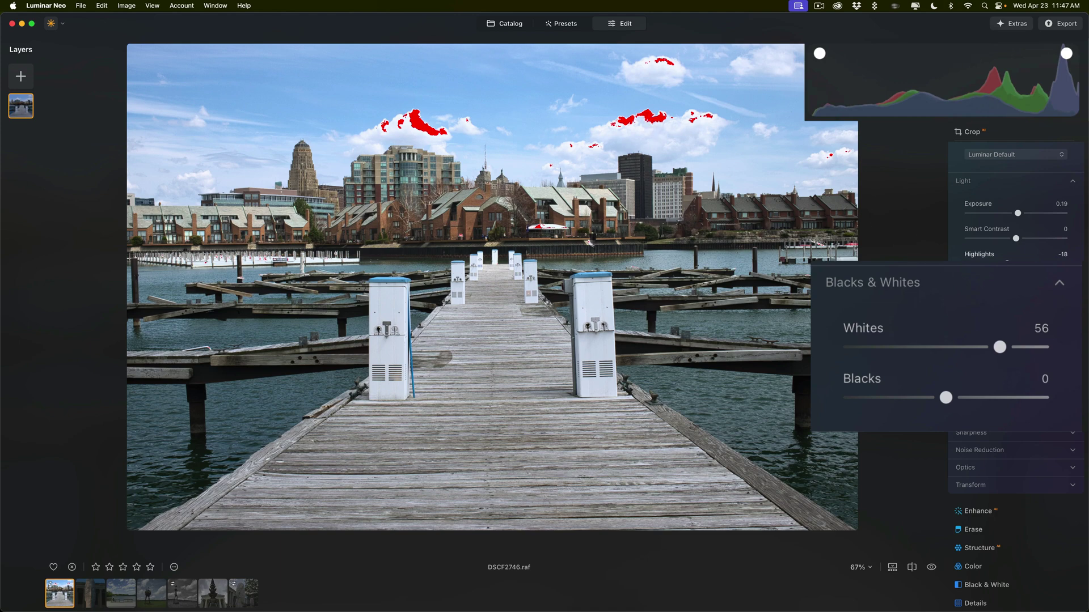
drag(1000, 347, 959, 348)
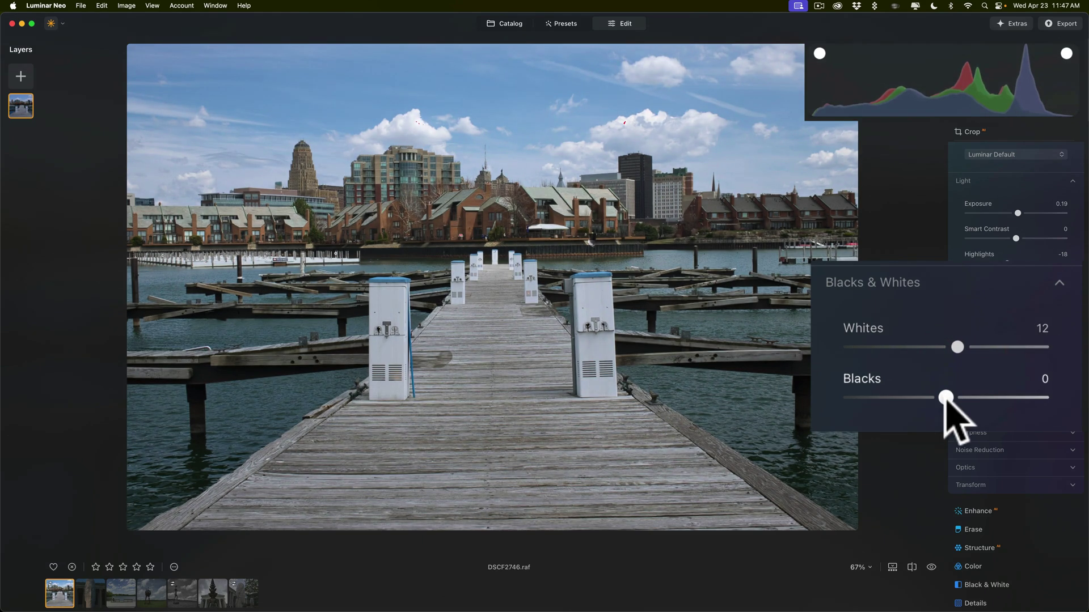
drag(944, 399, 897, 399)
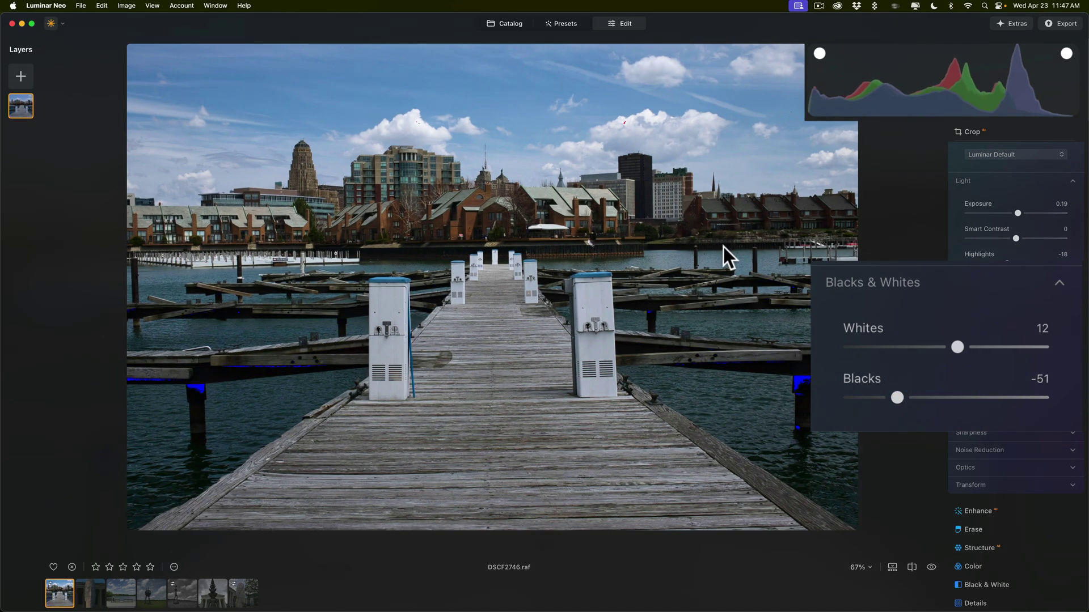
key(j)
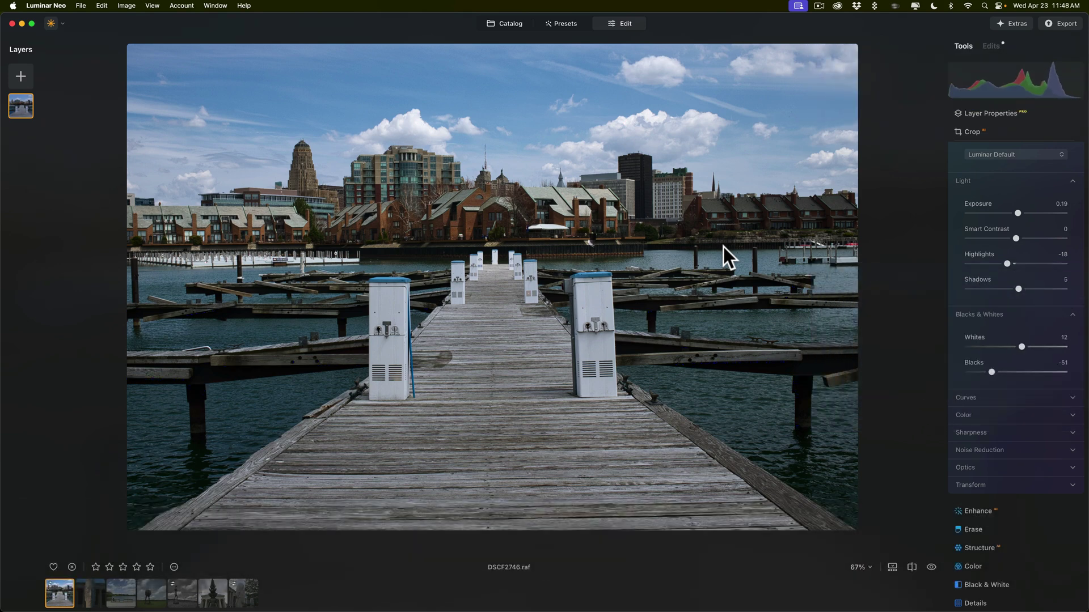
- Switch to the photo of the stone head in front of the columns and apply Auto Adjust in the Develop tool
click(92, 592)
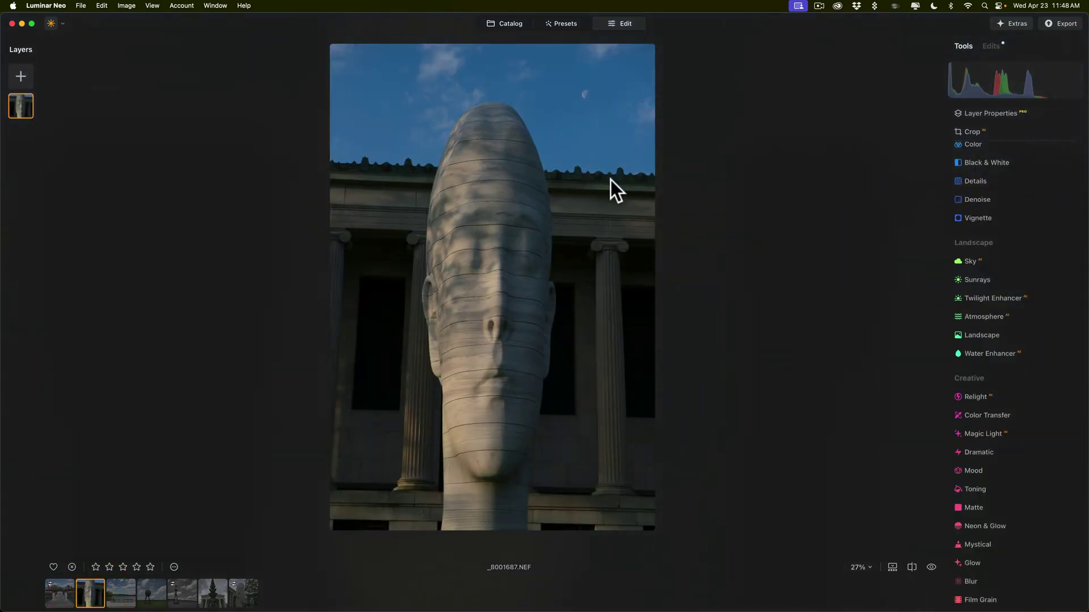
scroll(985, 229, up, 5)
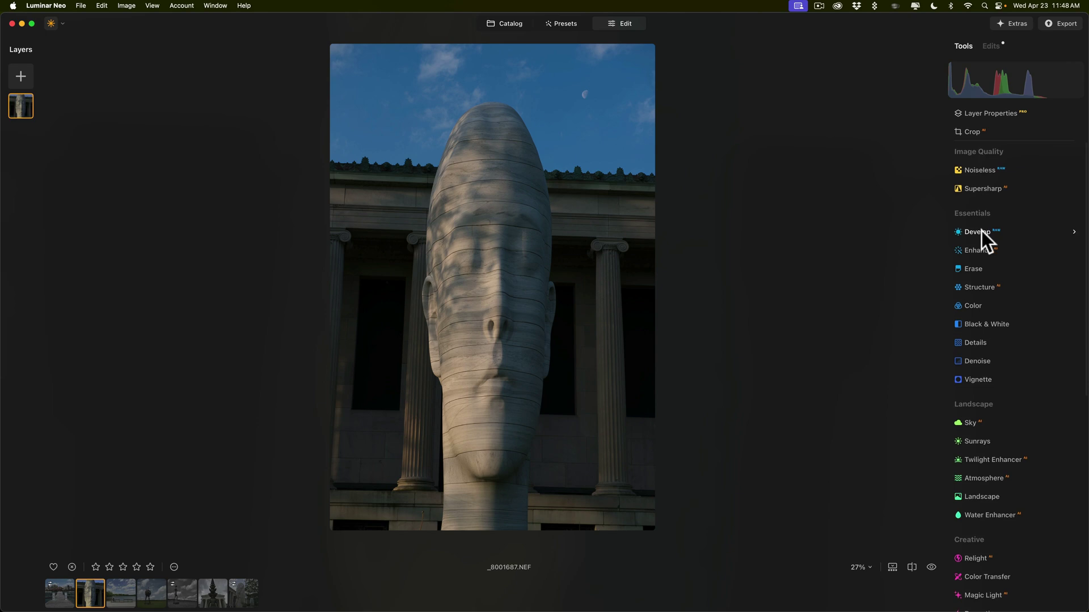
click(982, 230)
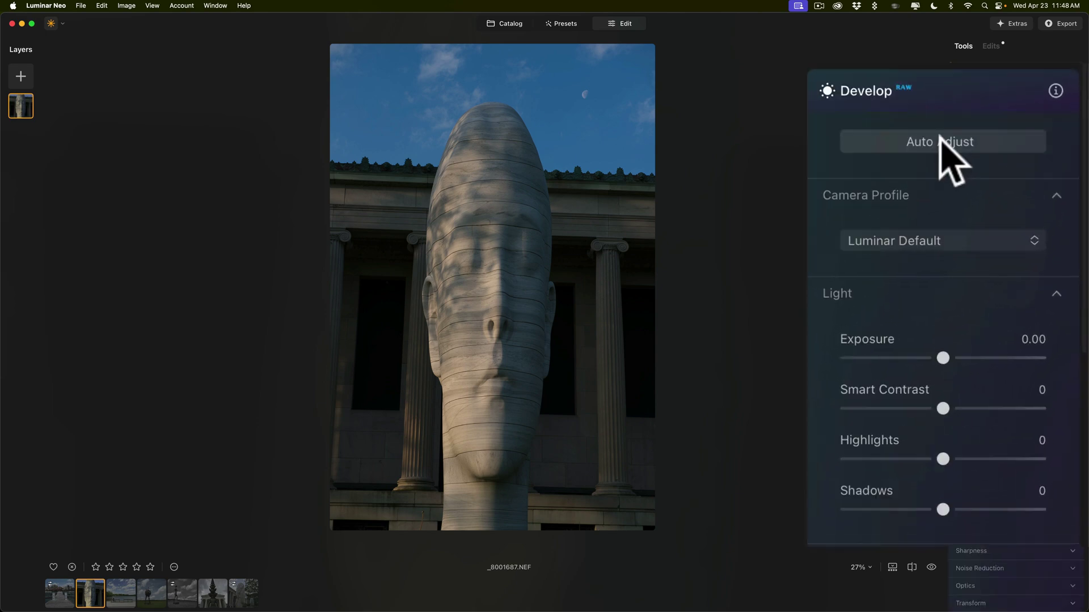
click(941, 142)
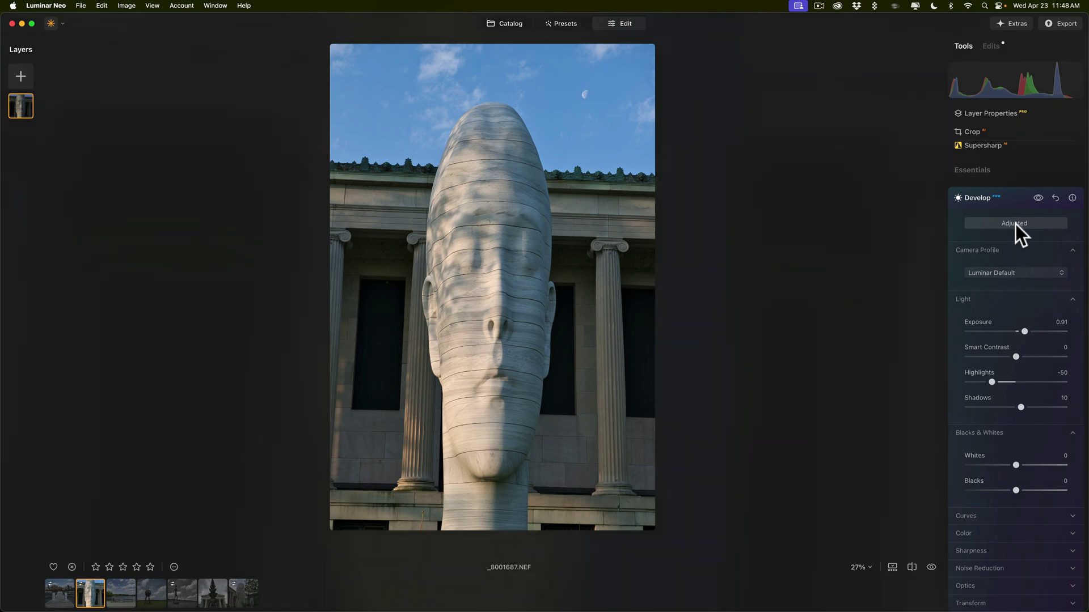
- With clipping warnings as a guide, set the stone head photo's Whites to 32 and Blacks to -19
key(j)
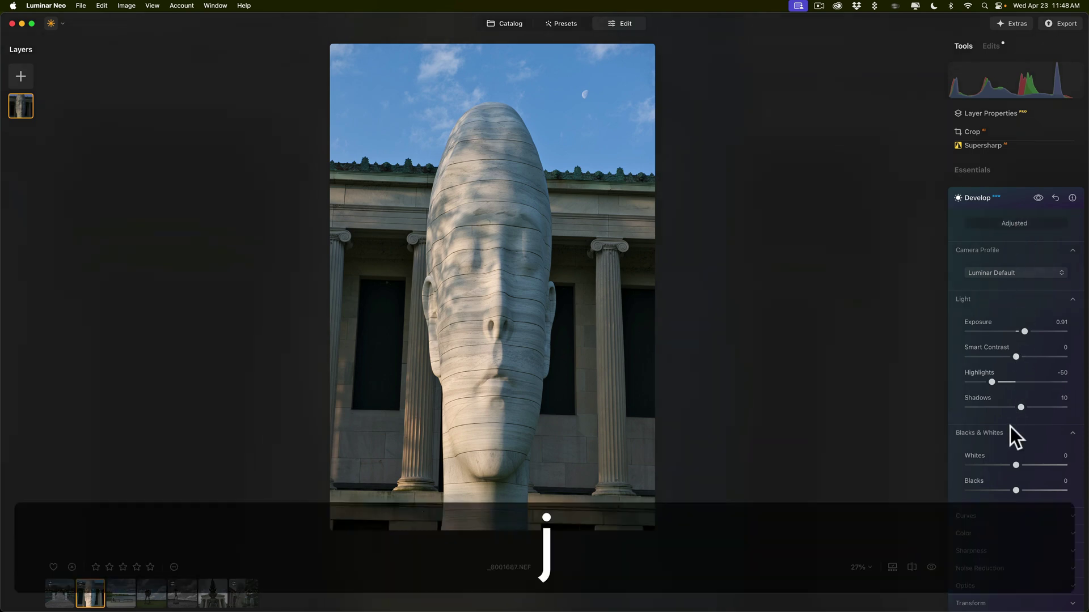
drag(1015, 465, 1007, 489)
key(j)
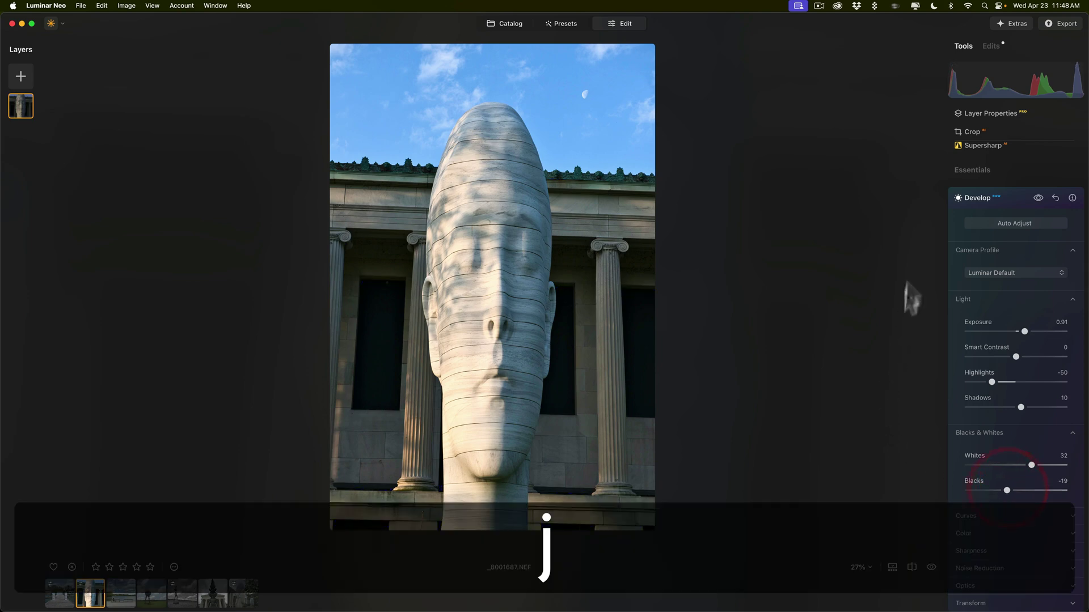
- Straighten the stone head photo with the Crop tool's automatic horizon alignment
click(956, 129)
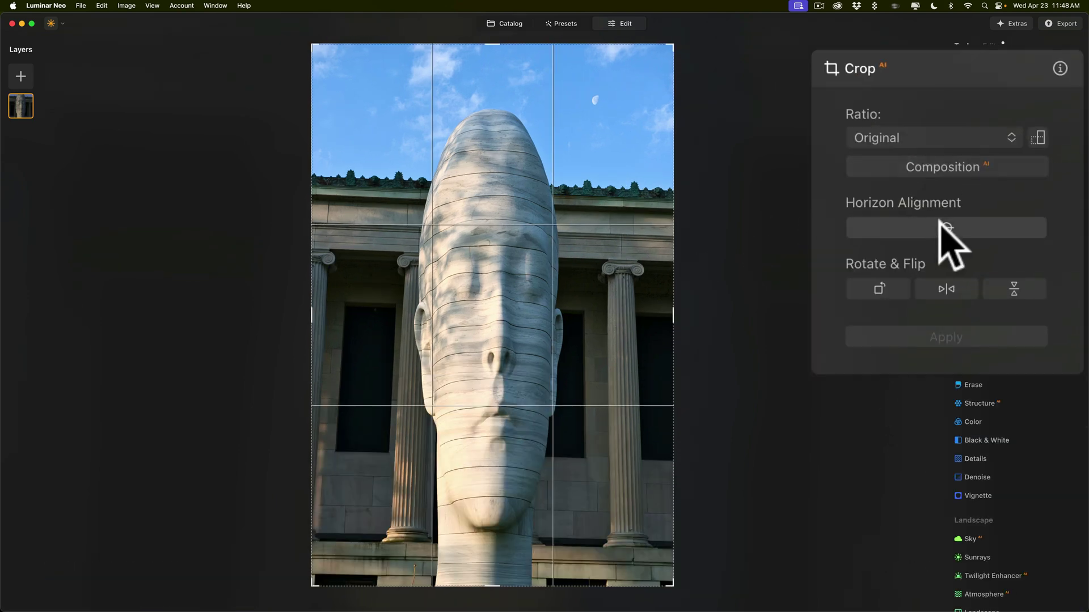
click(1012, 217)
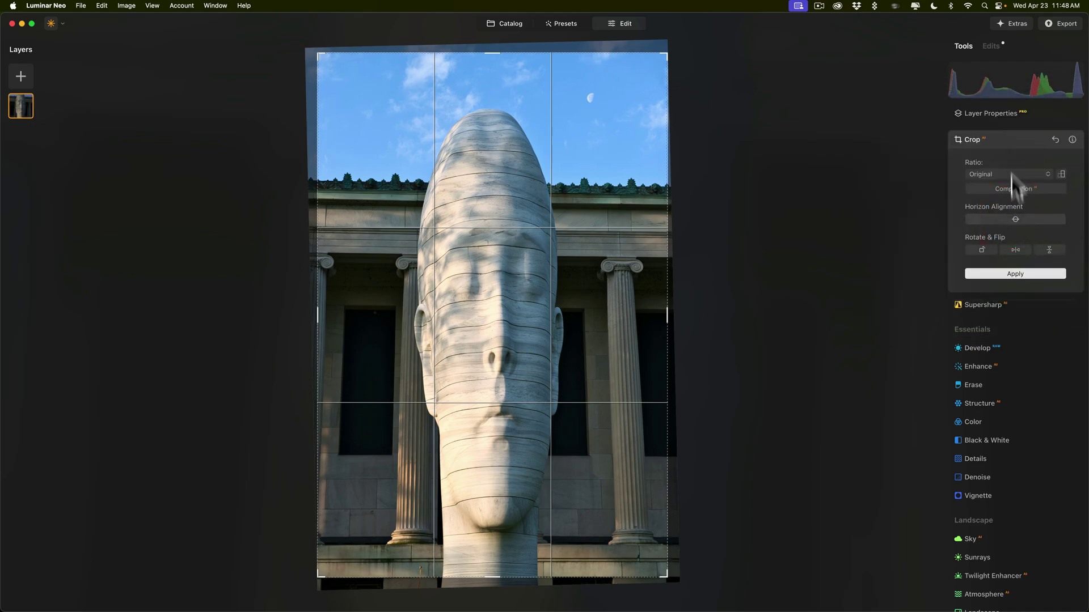
click(1010, 137)
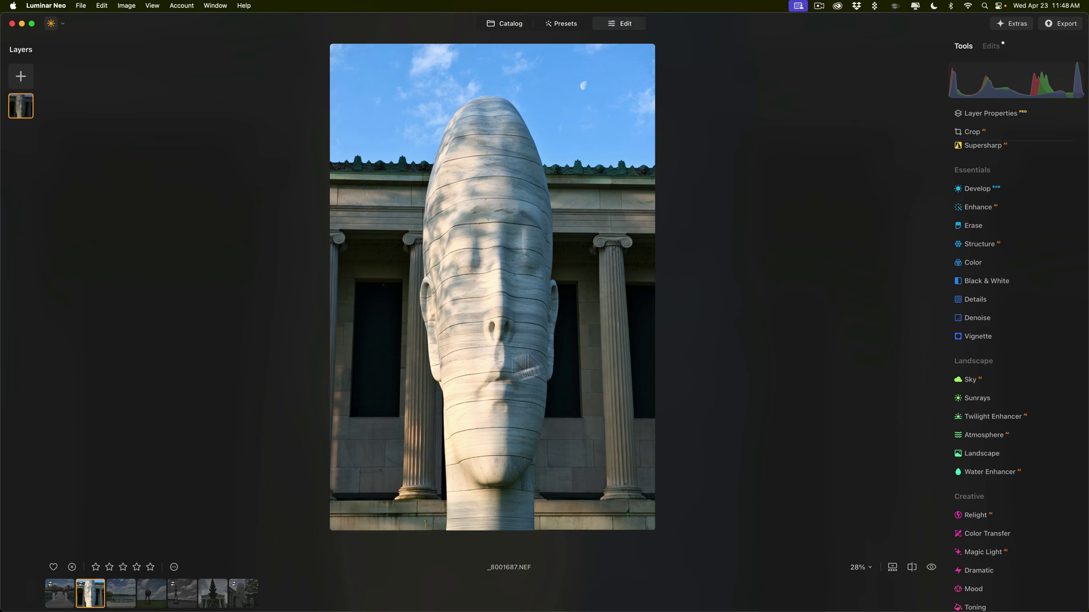
- Switch to the photo of the lakeside benches and apply Auto Adjust in the Develop tool
click(126, 598)
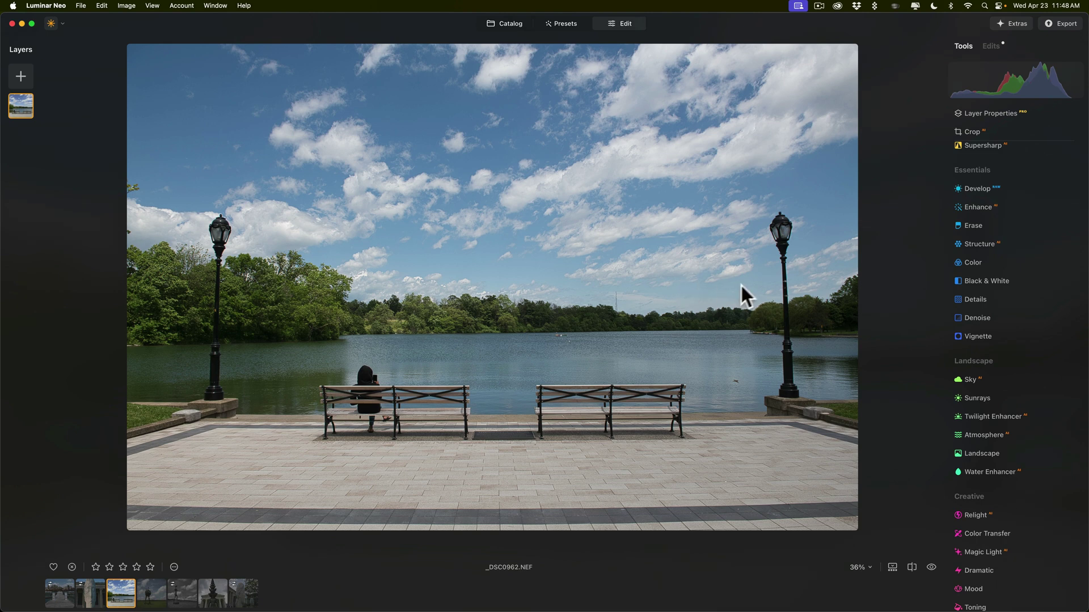
click(975, 188)
click(1010, 223)
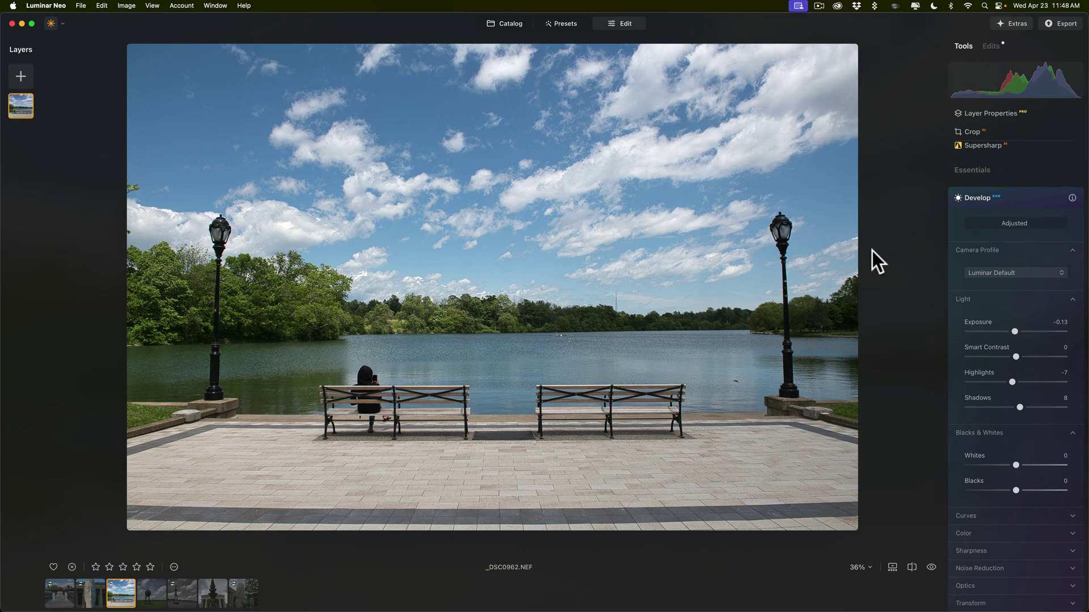
- Switch to the photo of the stacked-figure statue before the temple facade and apply Auto Adjust in the Develop tool
click(211, 588)
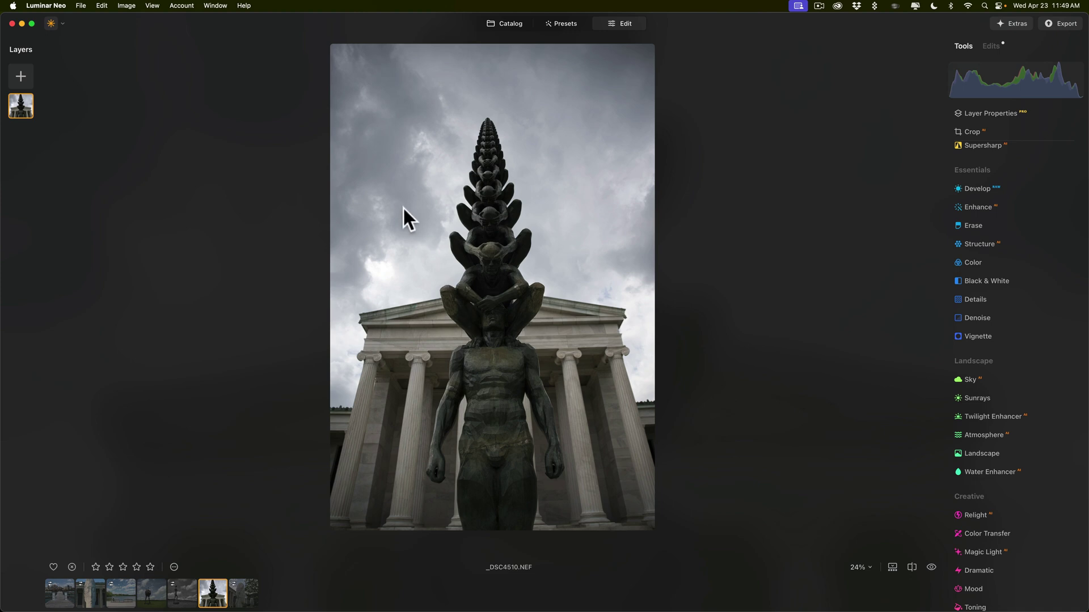
click(982, 187)
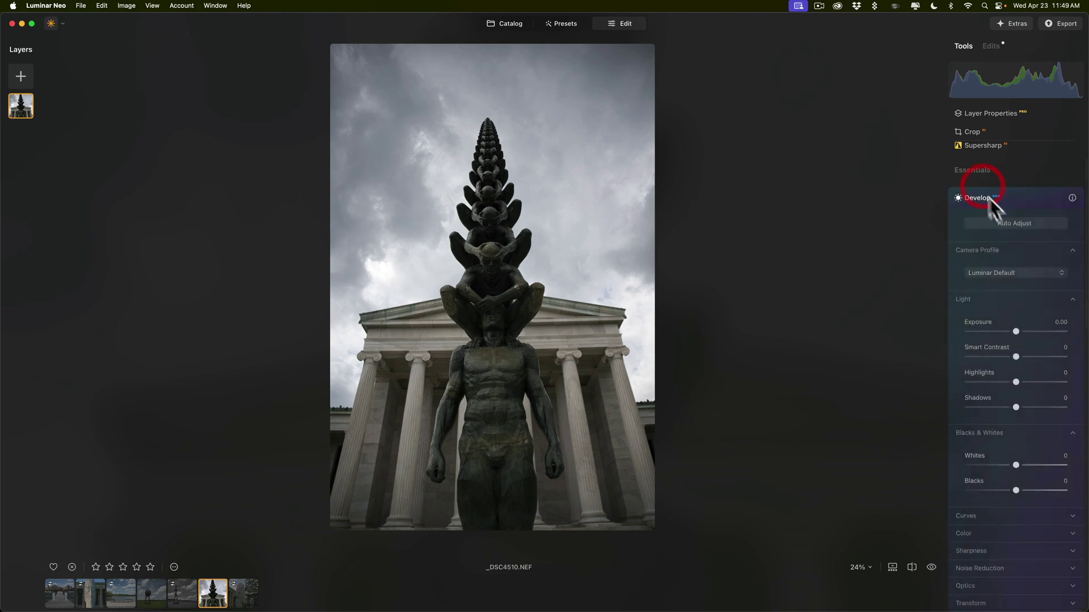
click(1012, 223)
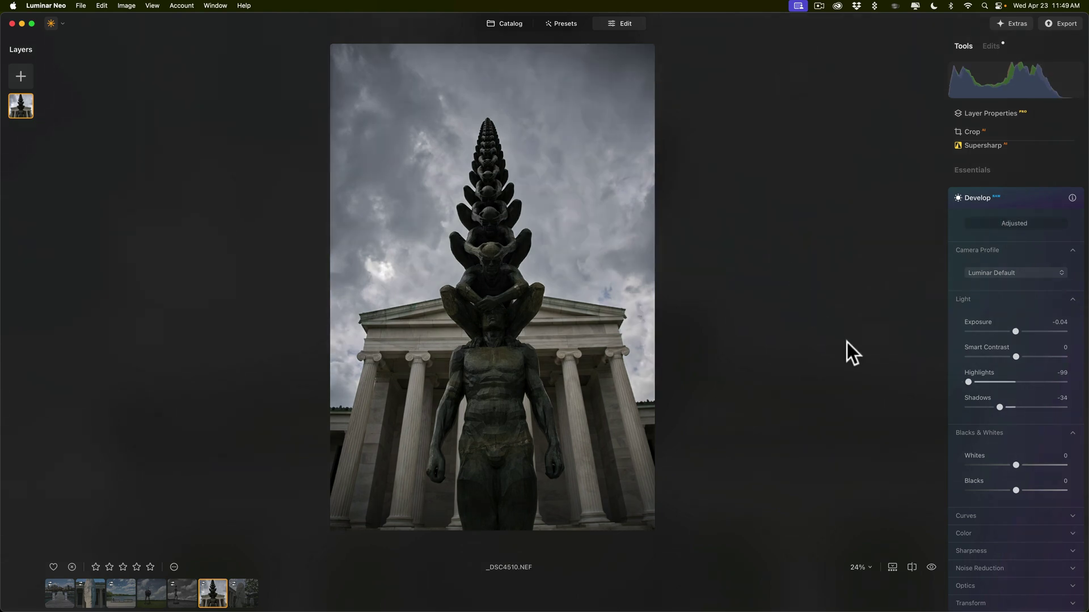
- Set the statue photo's Blacks to 65, Whites to -18 and Shadows to -12 in the Develop tool
drag(1016, 491, 1009, 465)
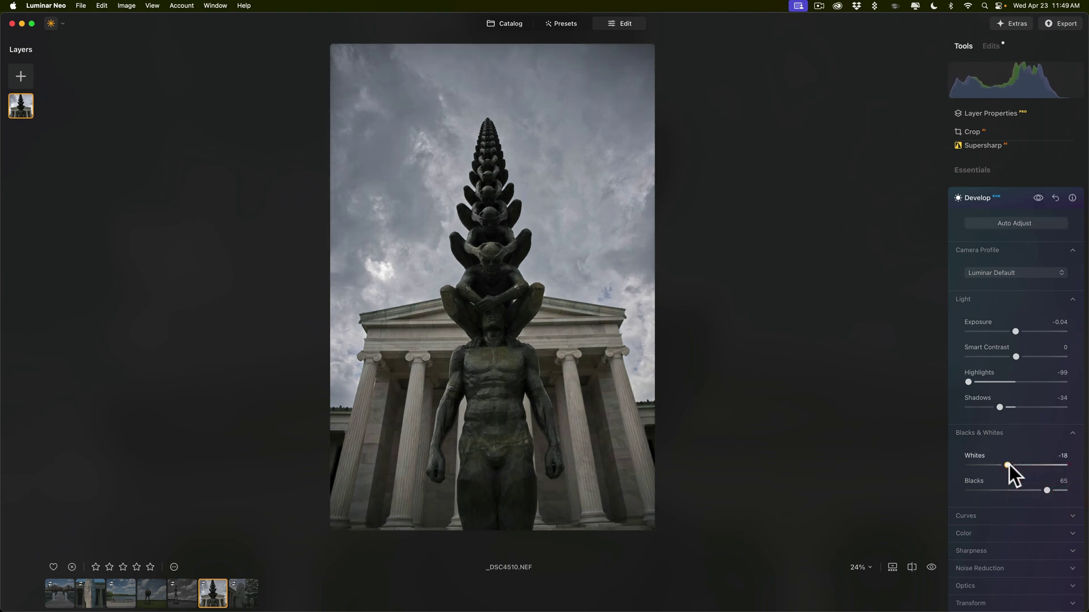
drag(999, 407, 1010, 407)
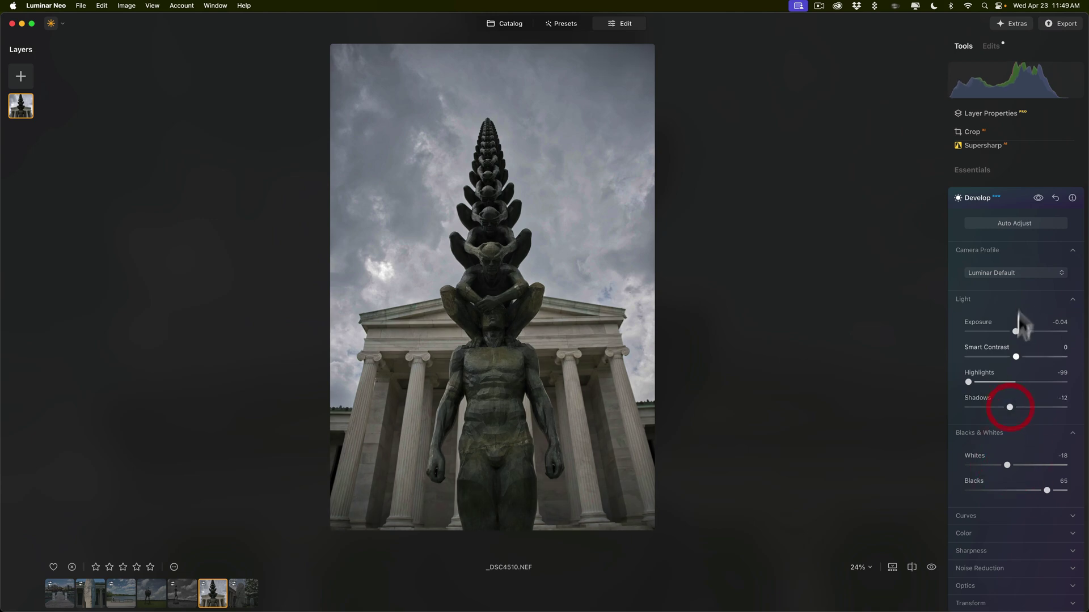
click(1011, 196)
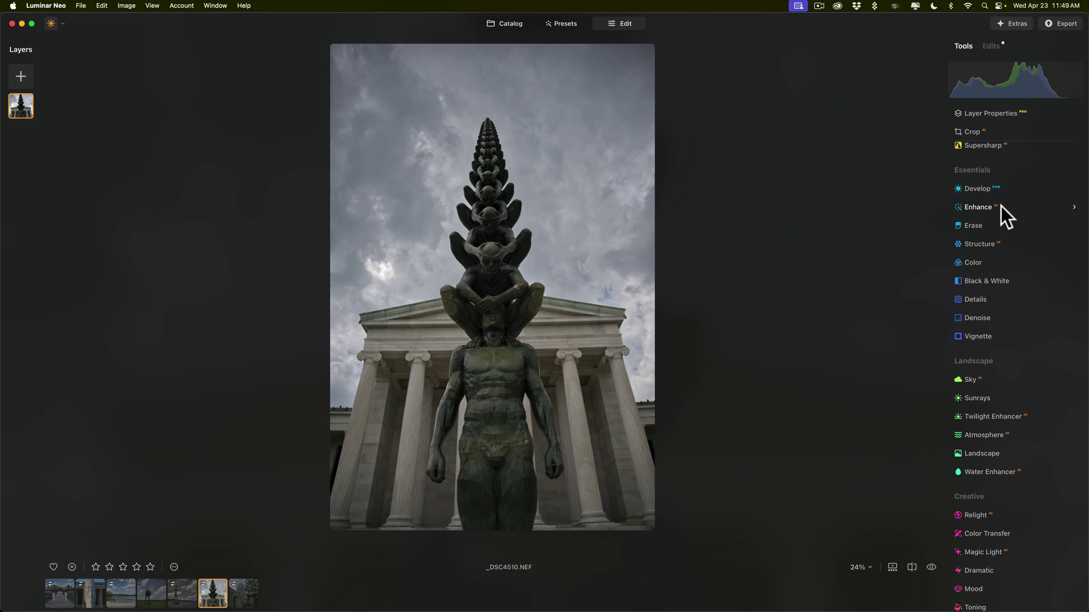
- Revert the statue photo to its original and set the Accent in the Enhance tool to 78
click(175, 567)
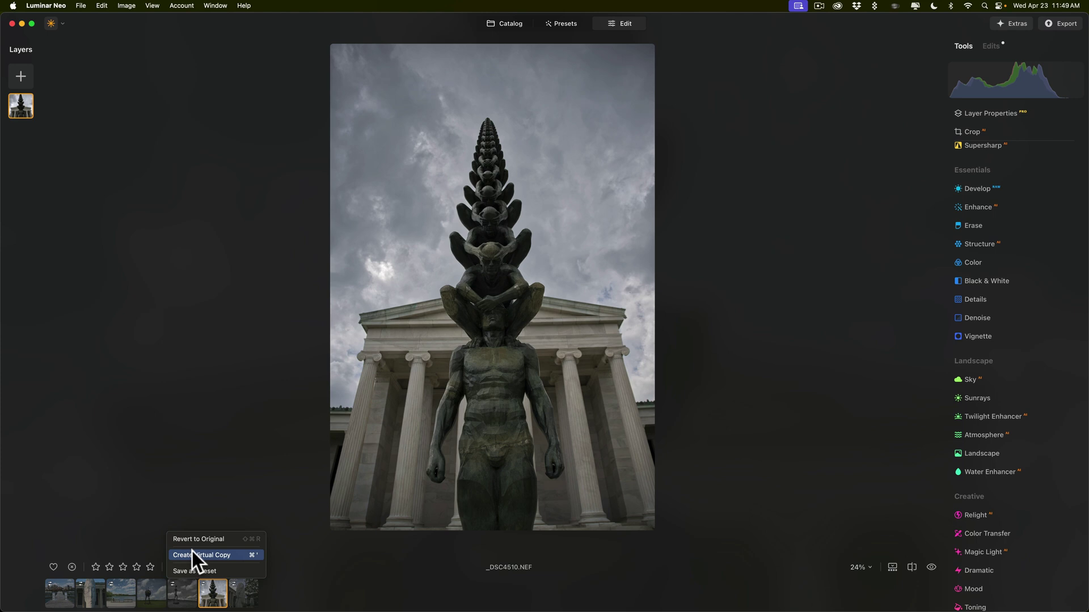
click(193, 540)
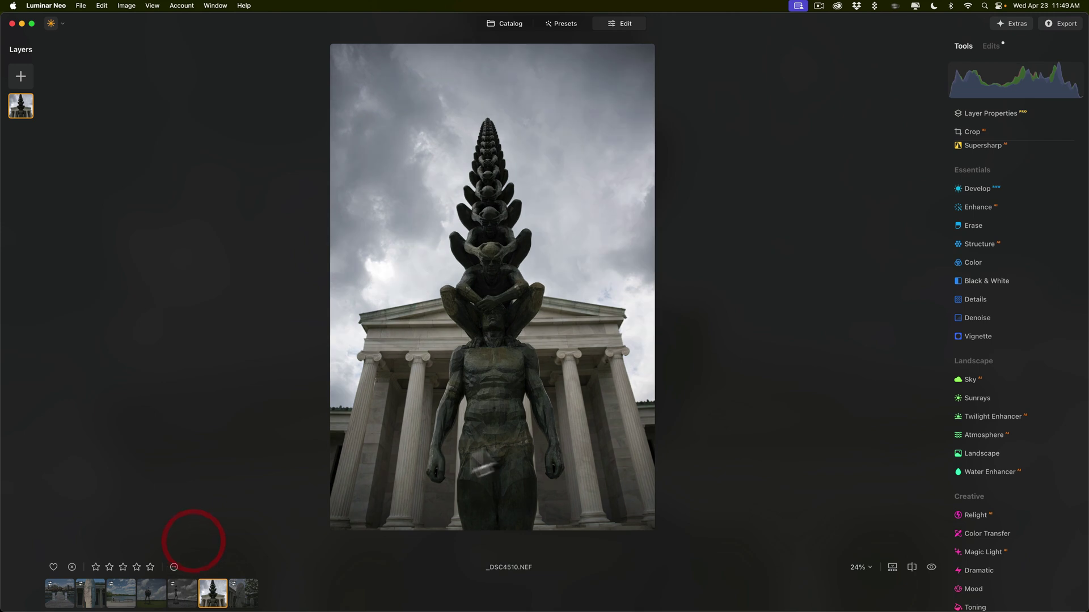
click(977, 208)
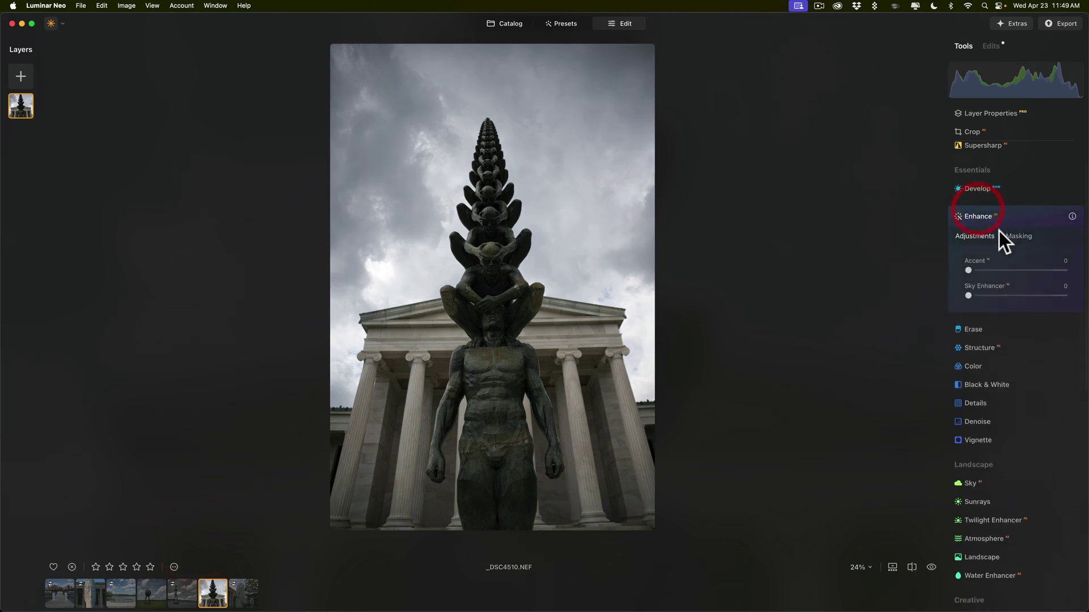
drag(969, 270, 1043, 274)
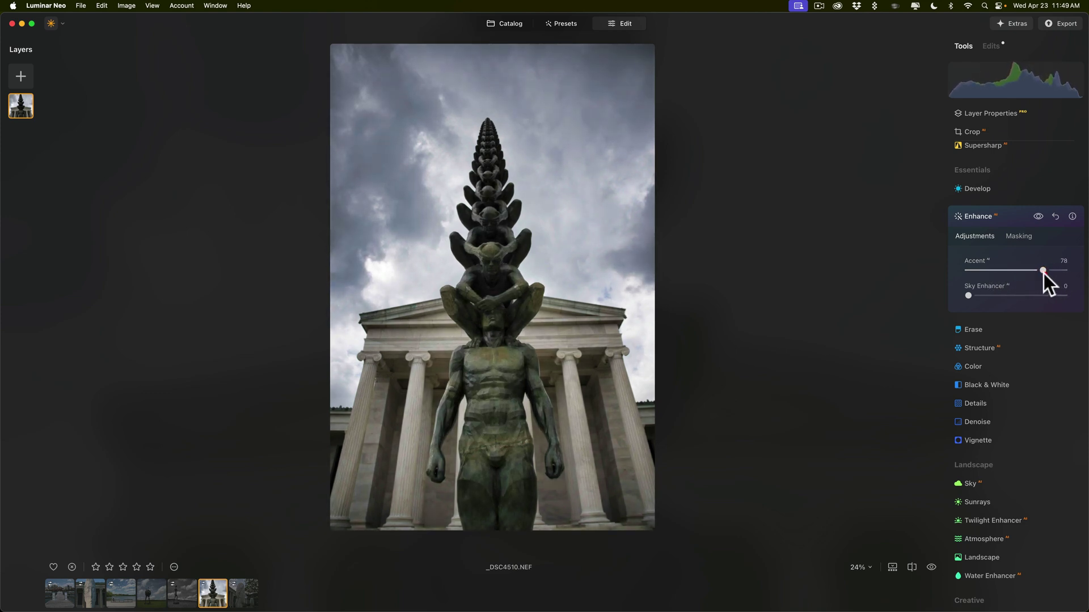
click(1001, 213)
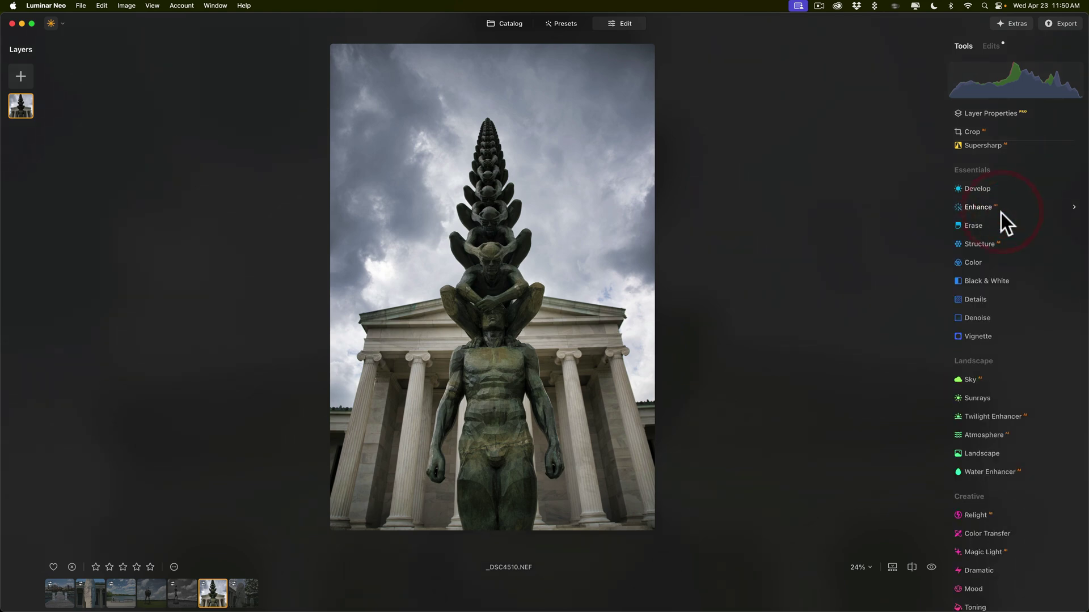
- Reopen the Enhance and Develop tools on the statue photo and examine their slider values and available options
click(1004, 209)
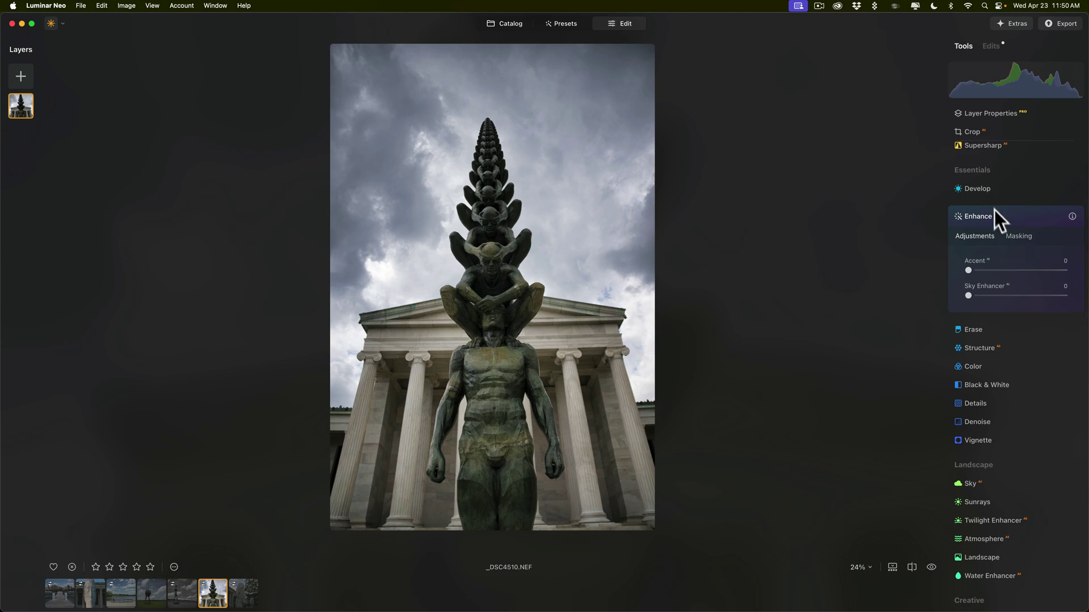
click(1006, 213)
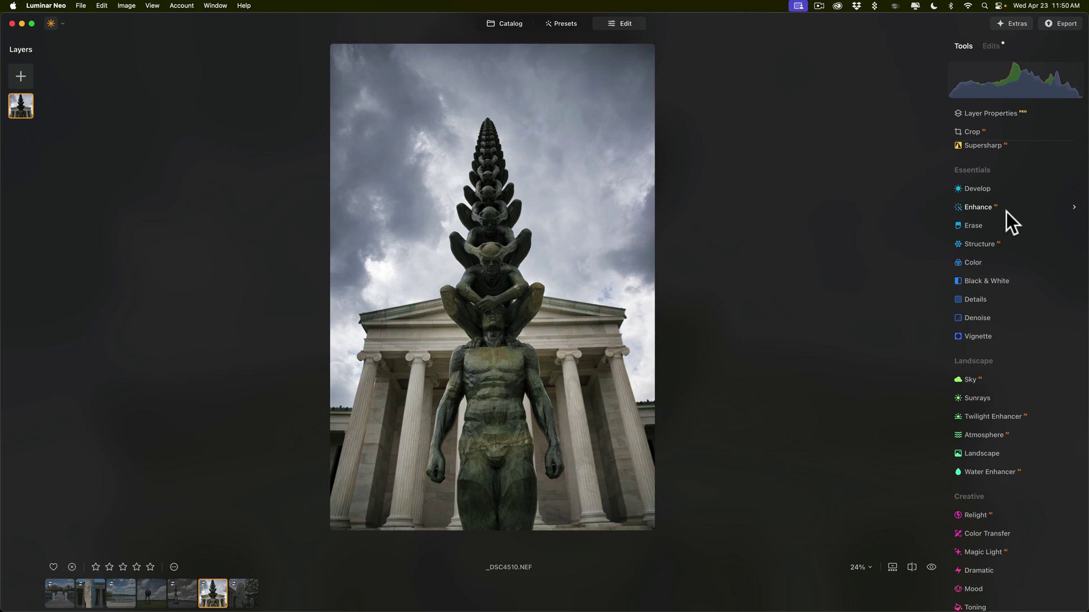
click(975, 191)
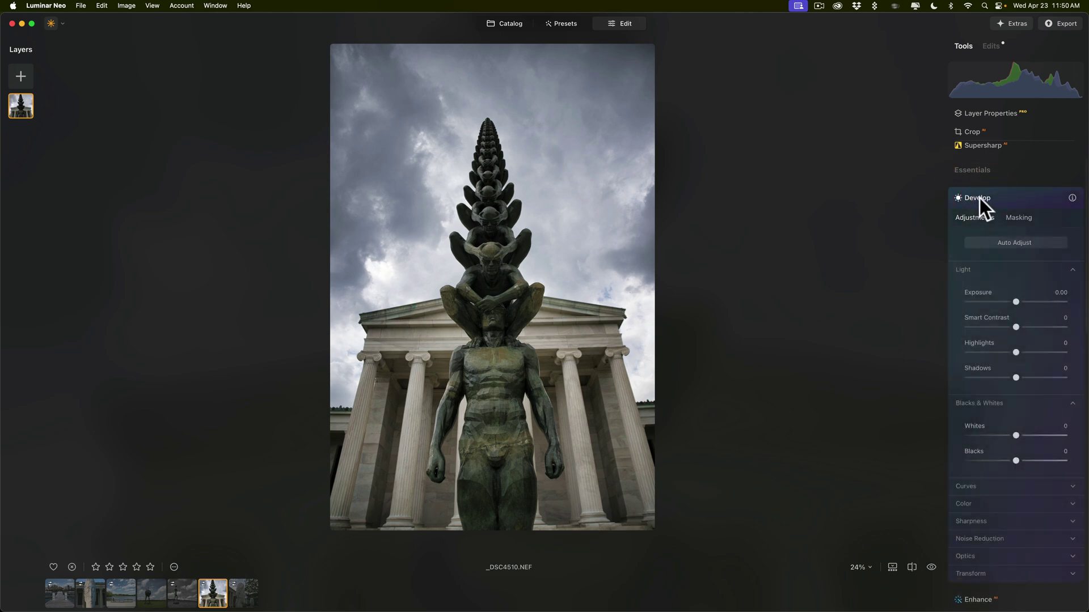
click(978, 199)
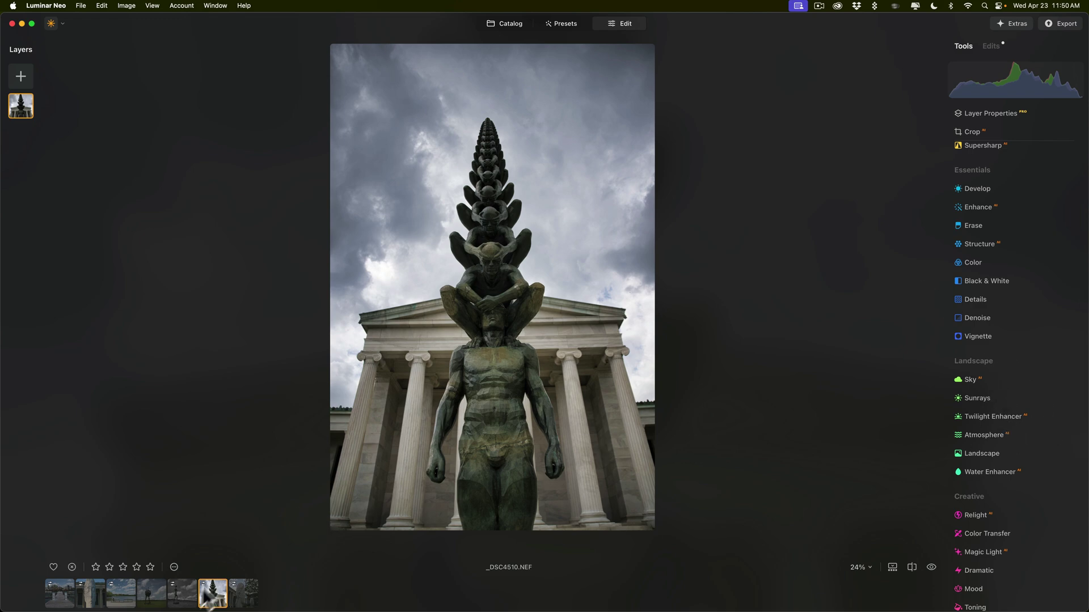
- Switch to the black-and-white field sculpture photo and add Atmosphere fog with Amount 58, Depth 25 and Lightness 53
click(178, 597)
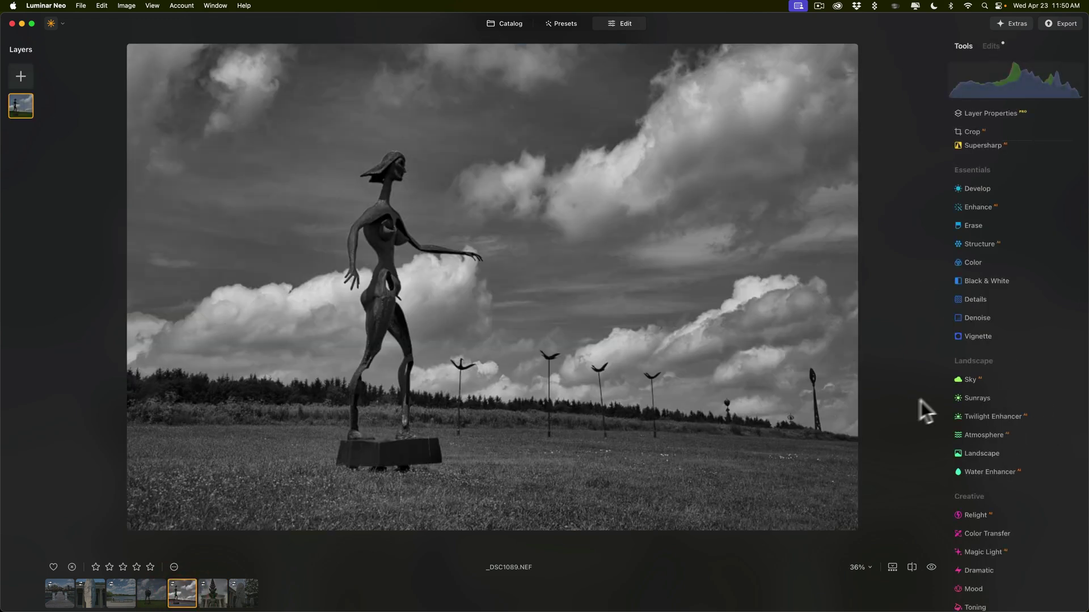
click(984, 434)
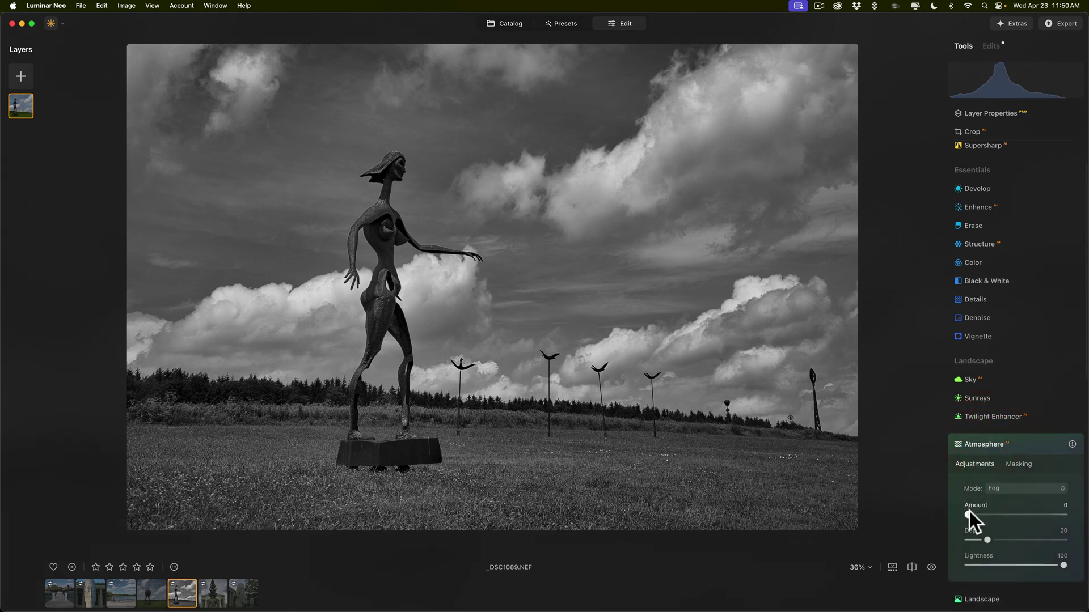
scroll(1007, 465, down, 3)
scroll(1007, 468, down, 4)
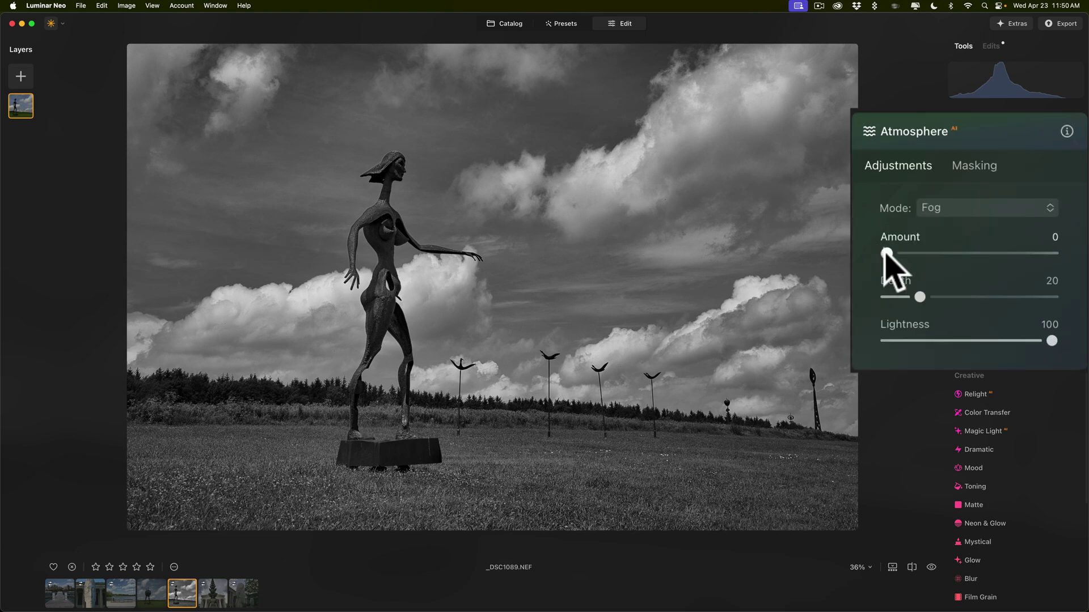
drag(885, 252, 965, 254)
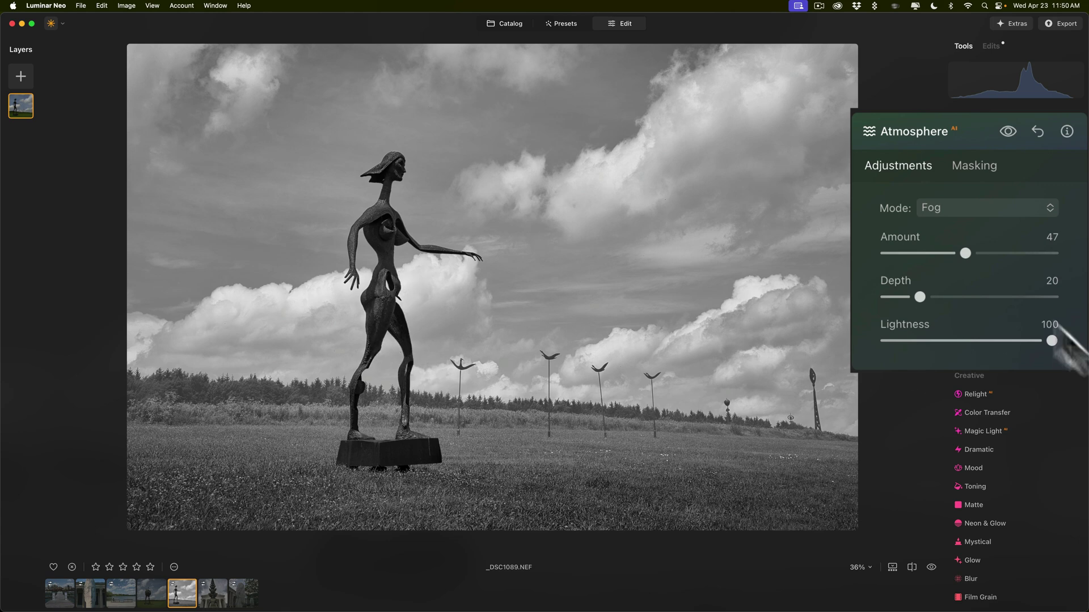
drag(966, 253, 976, 254)
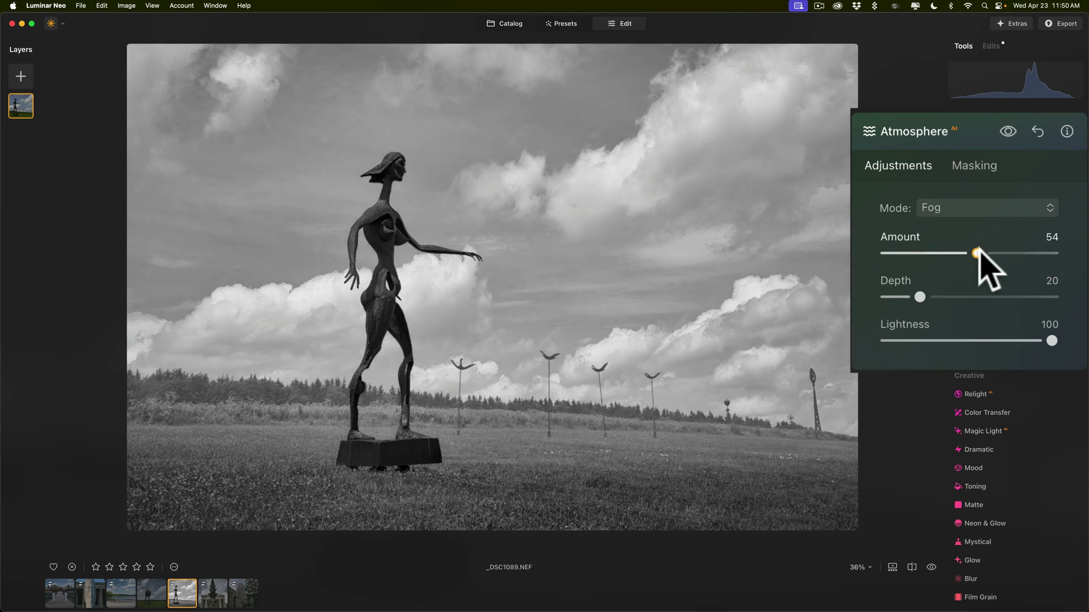
mouse_move(917, 291)
mouse_down()
mouse_move(944, 296)
mouse_move(928, 296)
mouse_up()
drag(1052, 341, 975, 341)
drag(976, 253, 984, 253)
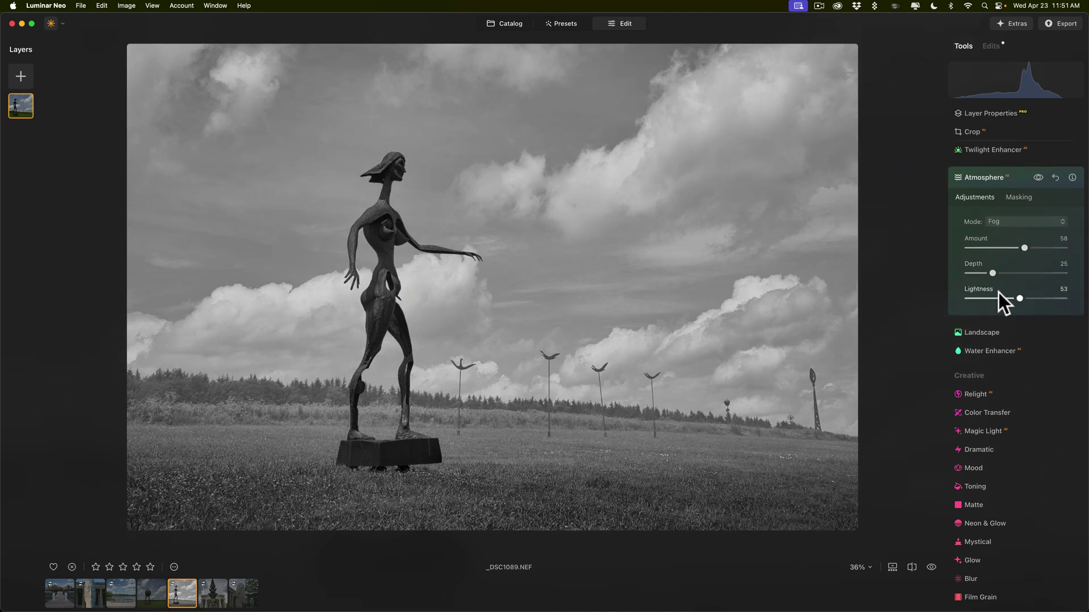
click(1011, 176)
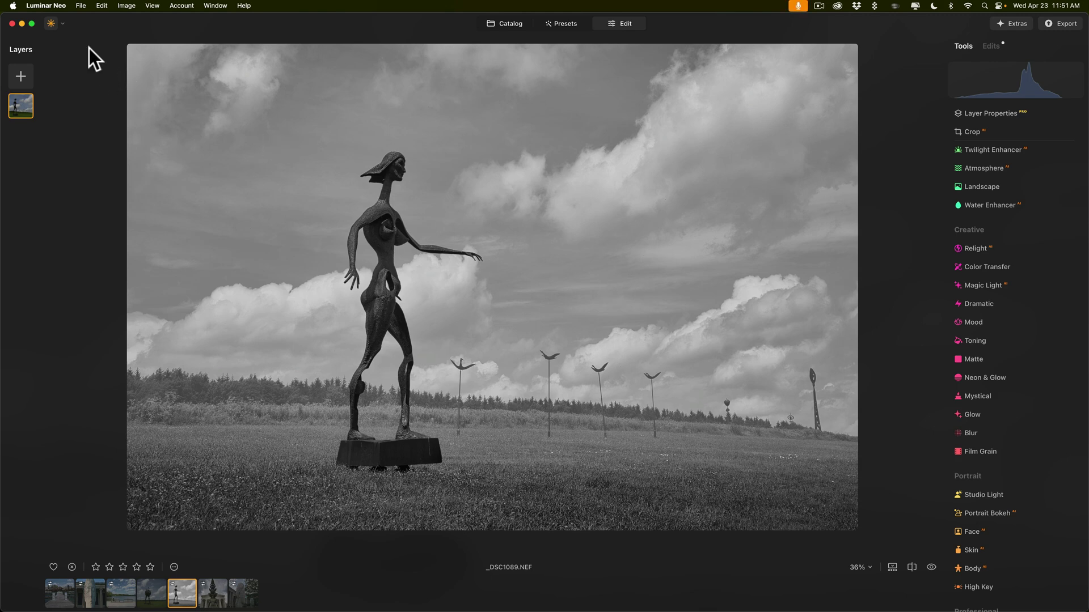
- Open the application settings, review the catalog, cache, backup, graphics and search preferences, and close them
click(49, 7)
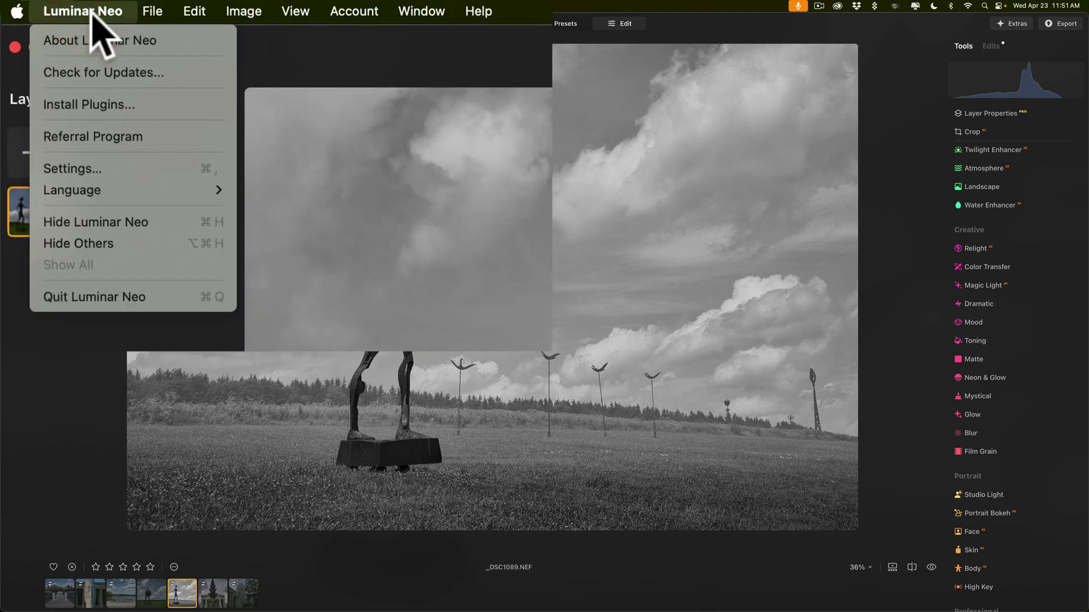
mouse_move(197, 12)
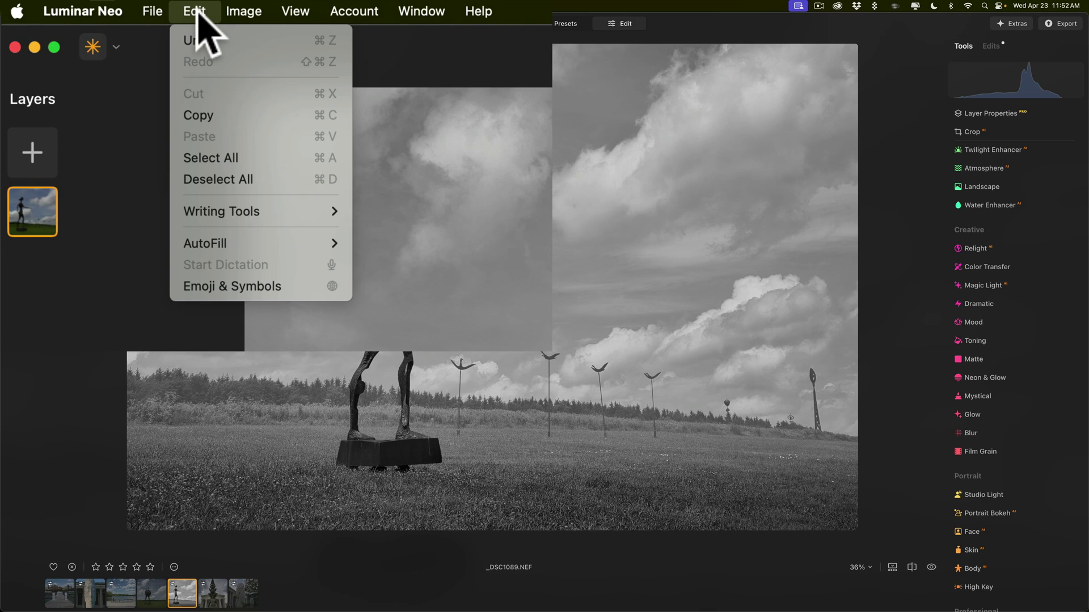
mouse_move(99, 10)
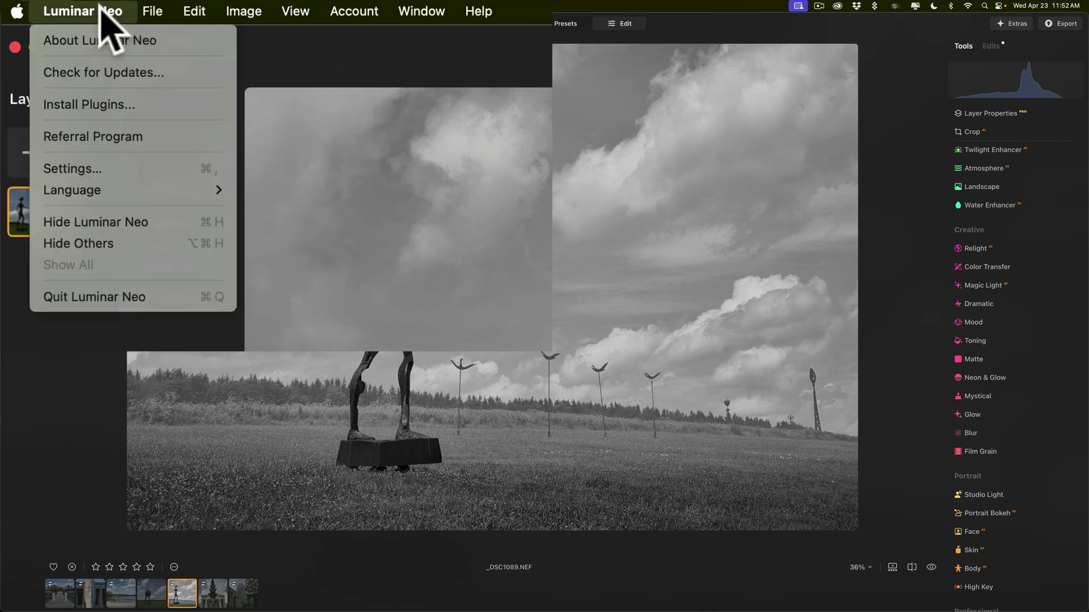
click(105, 169)
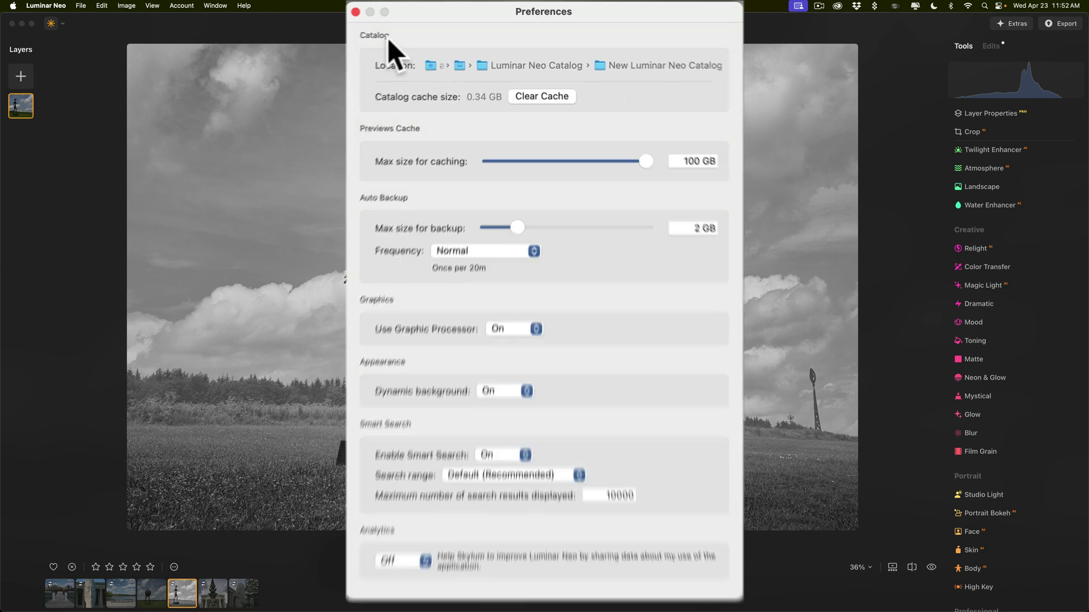
click(418, 68)
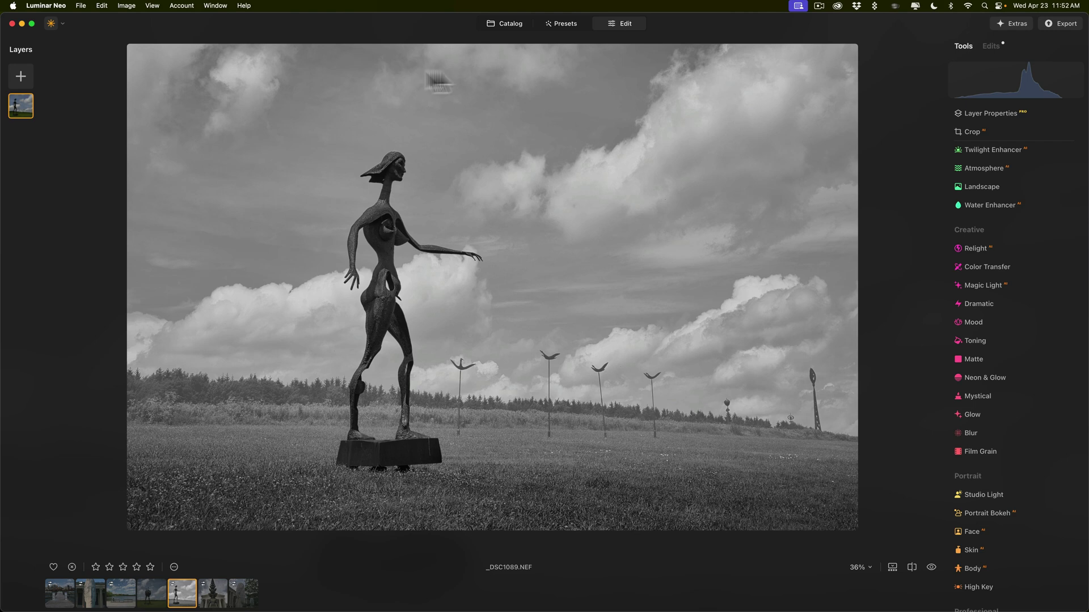
- Open a new export for the sculpture photo, review the available file formats and options, and cancel without saving
click(1060, 25)
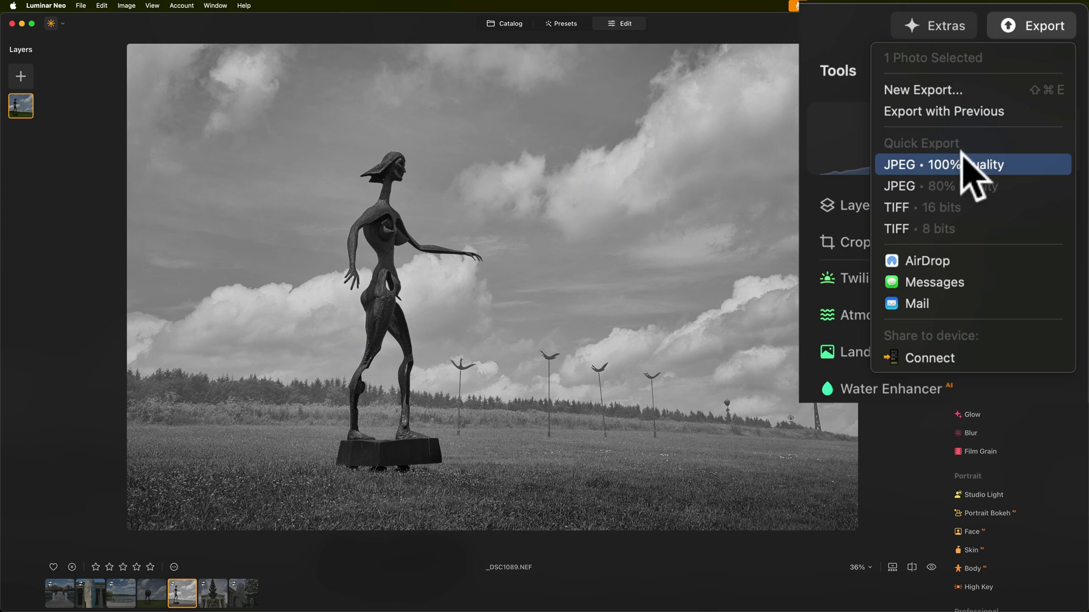
click(923, 89)
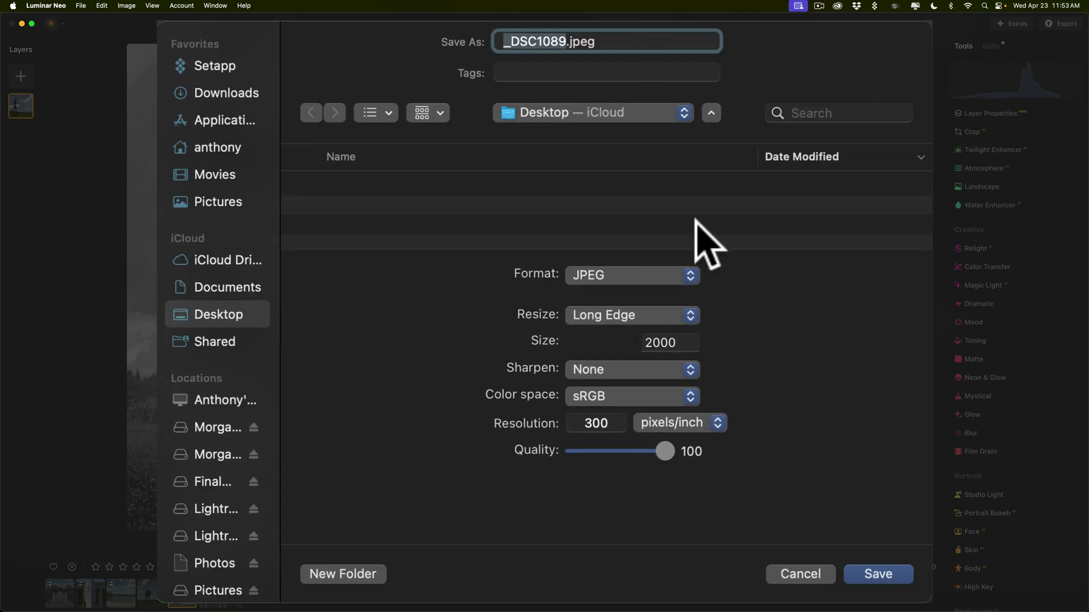
click(690, 276)
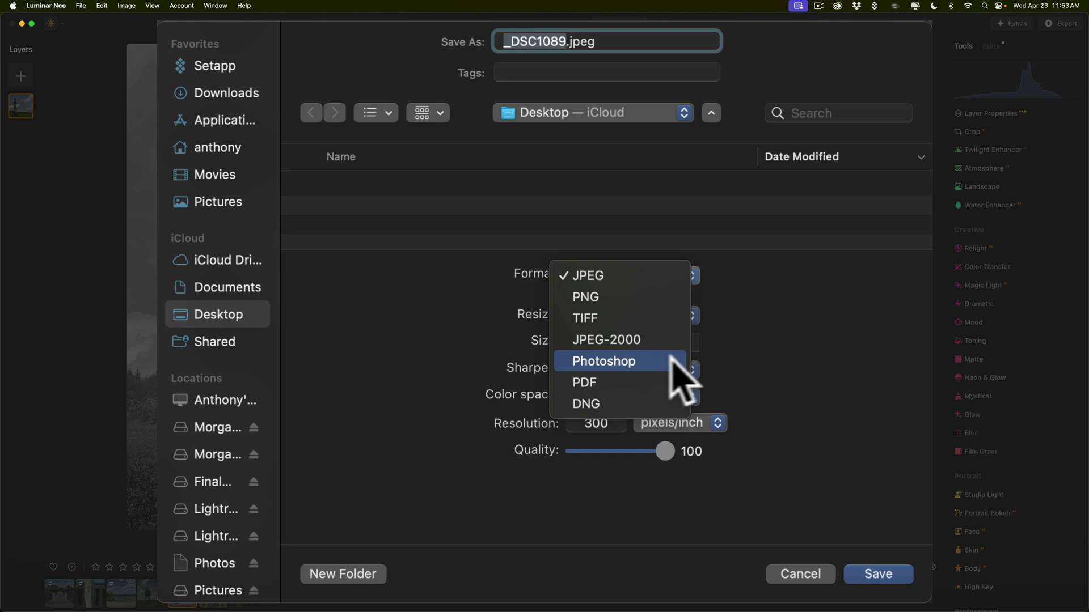
click(783, 322)
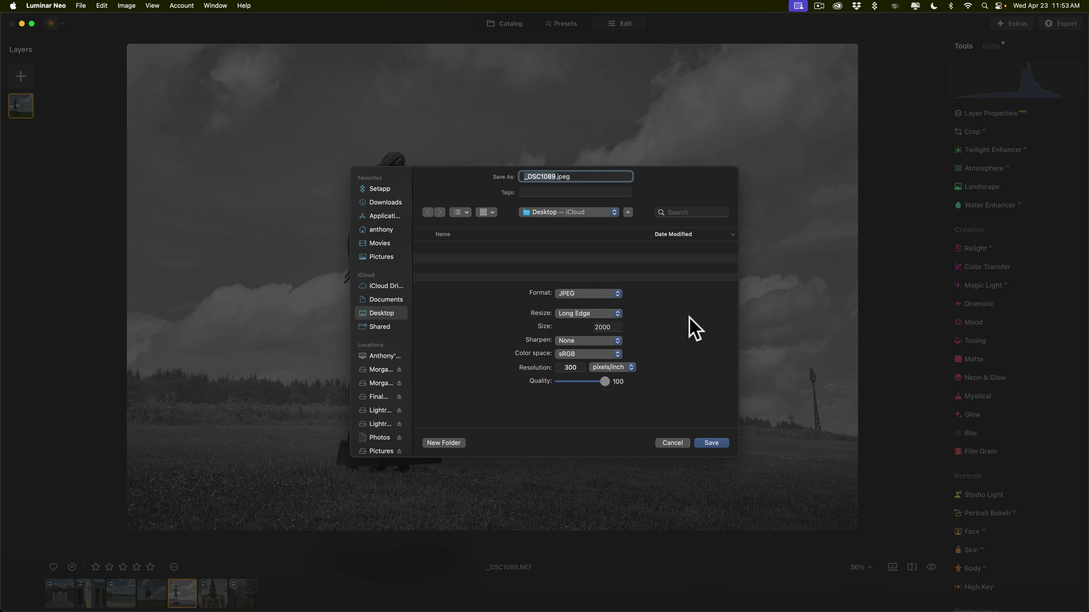
click(613, 292)
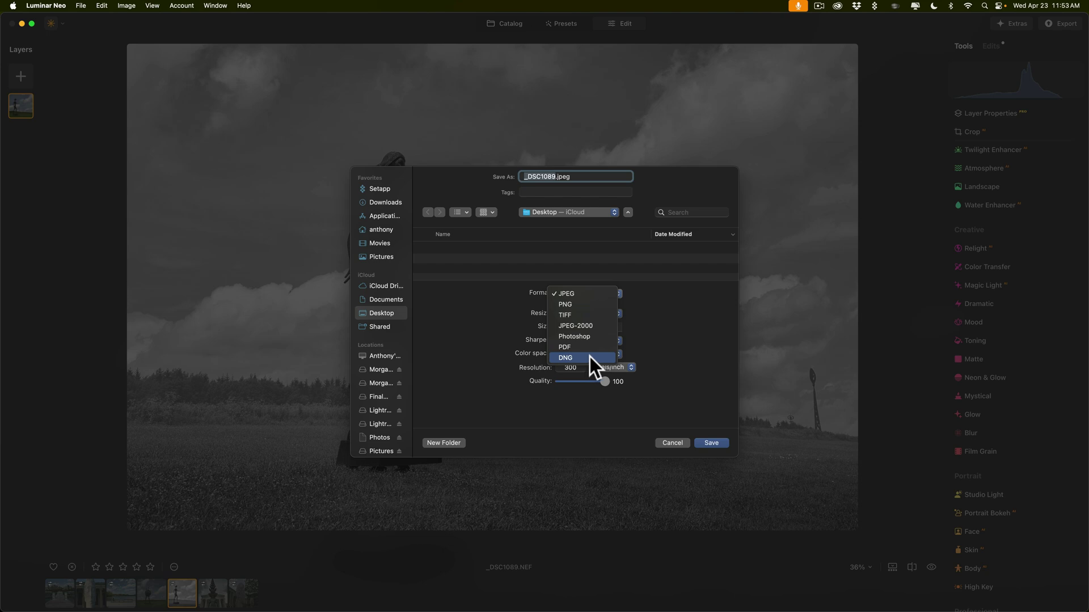
click(664, 338)
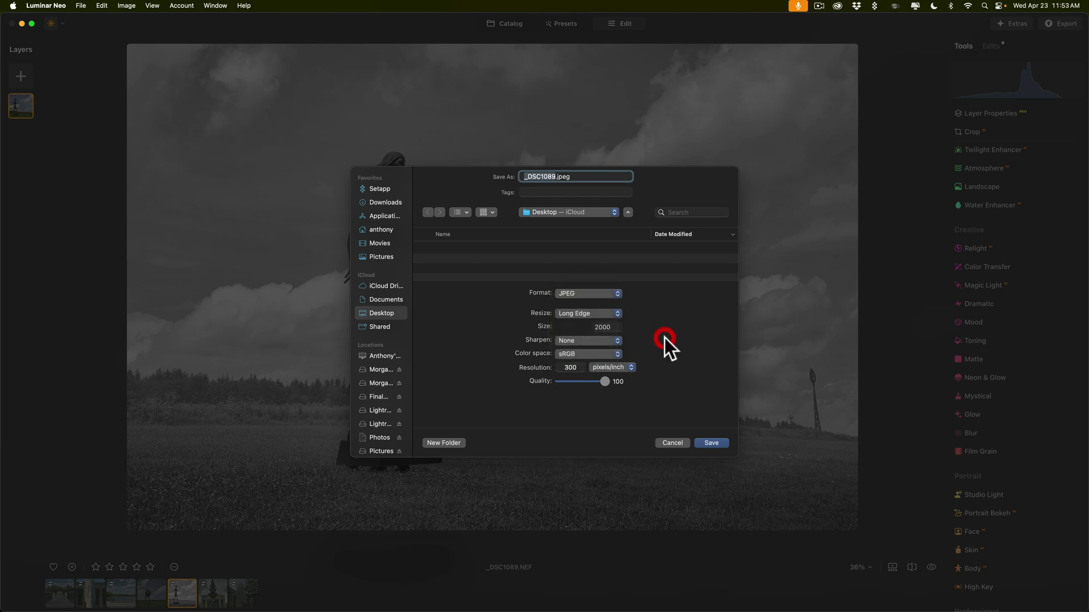
click(678, 443)
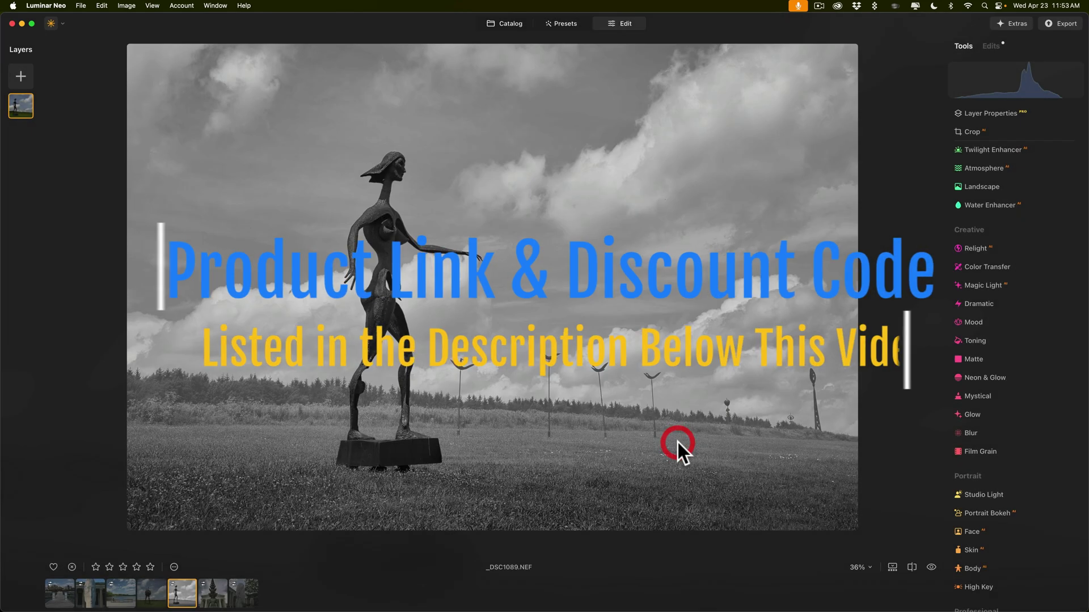